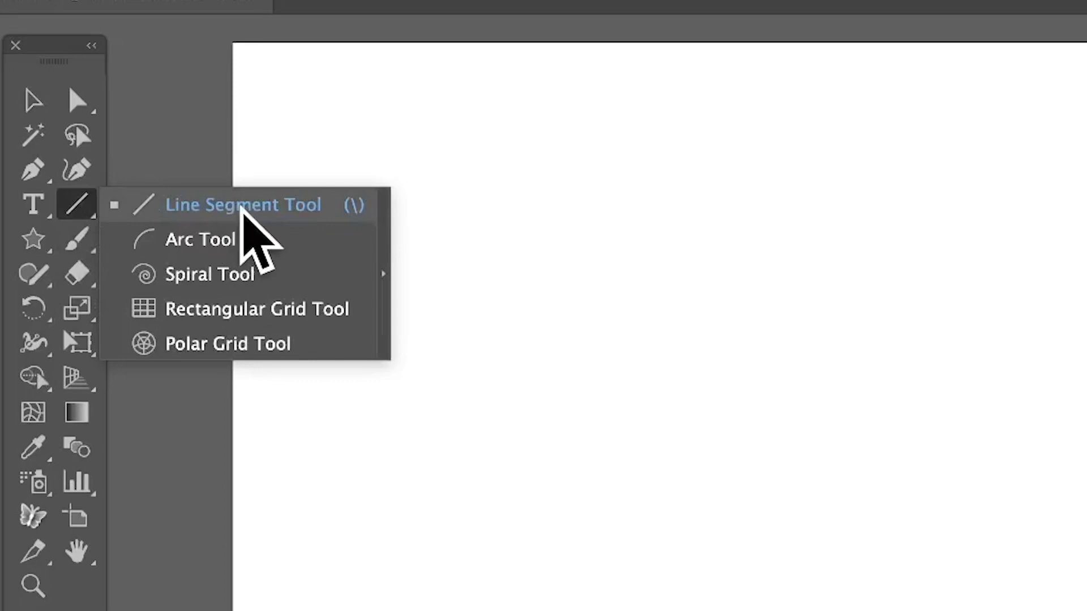
- Draw a long vertical line down the artboard with the Line Segment Tool
click(243, 205)
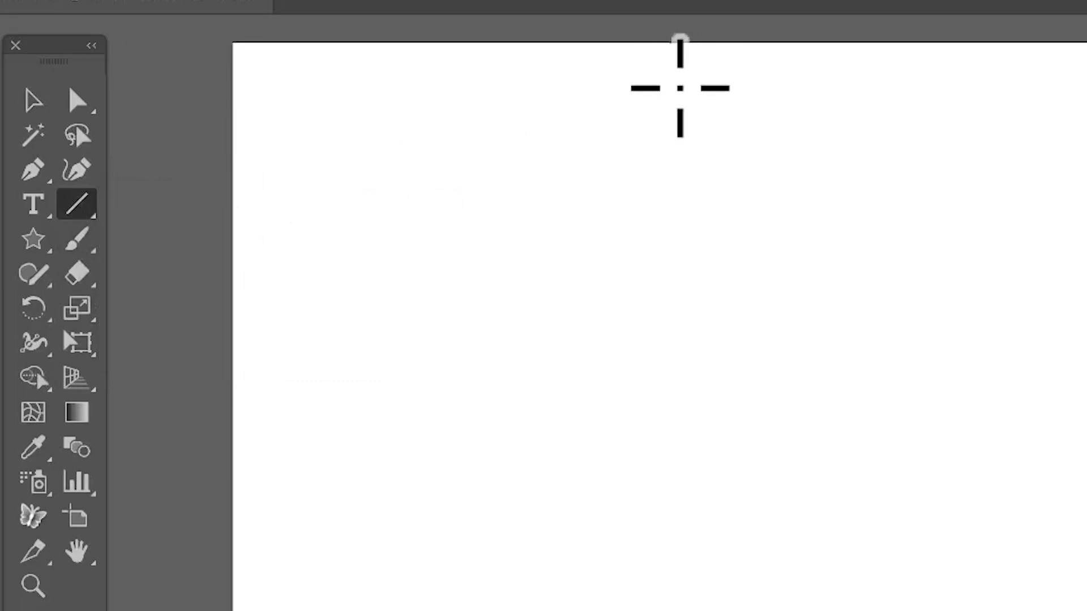
drag(666, 95, 693, 304)
drag(381, 230, 382, 464)
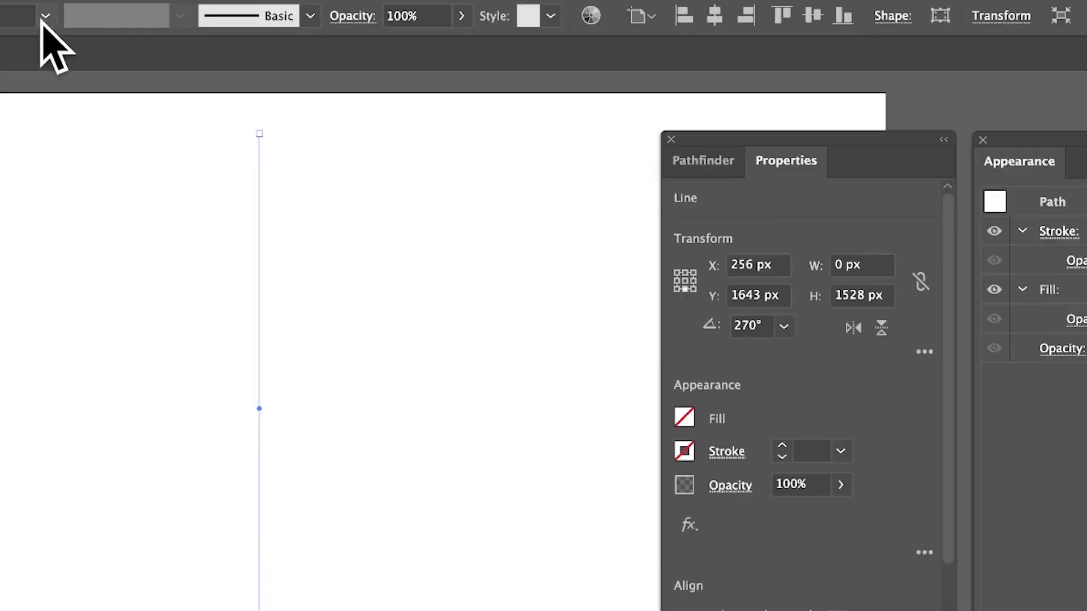
- Set the line's stroke weight to 100 pt and float the Properties panel
click(234, 50)
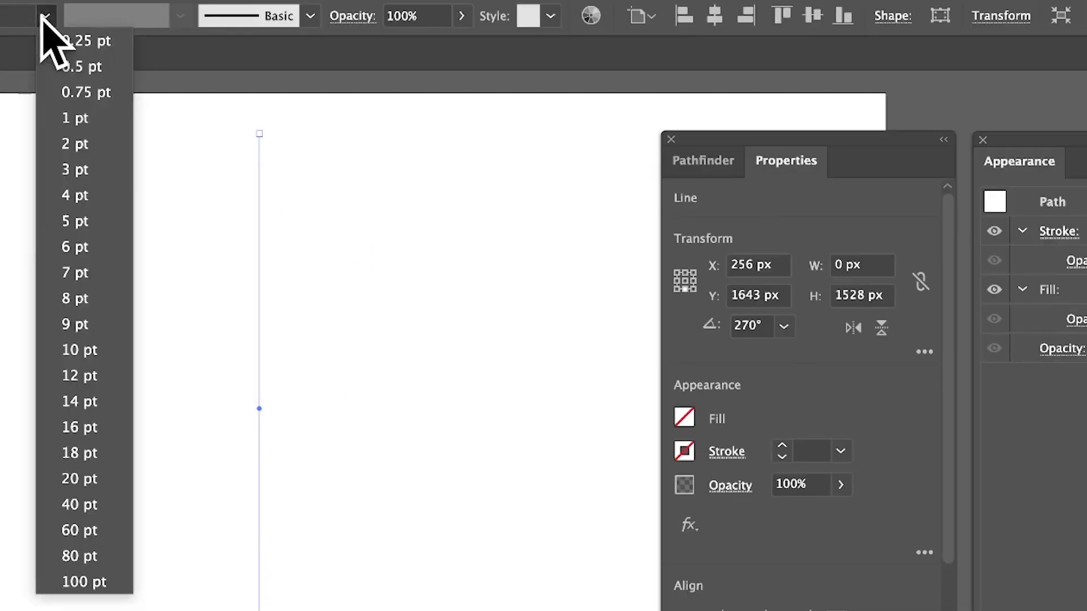
click(82, 506)
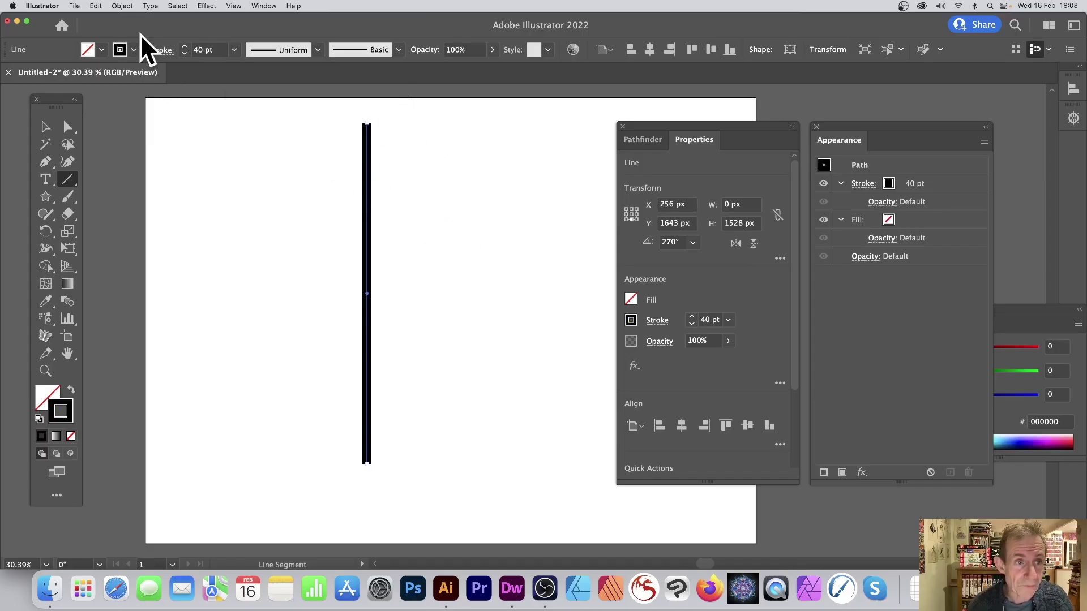
click(234, 50)
click(254, 399)
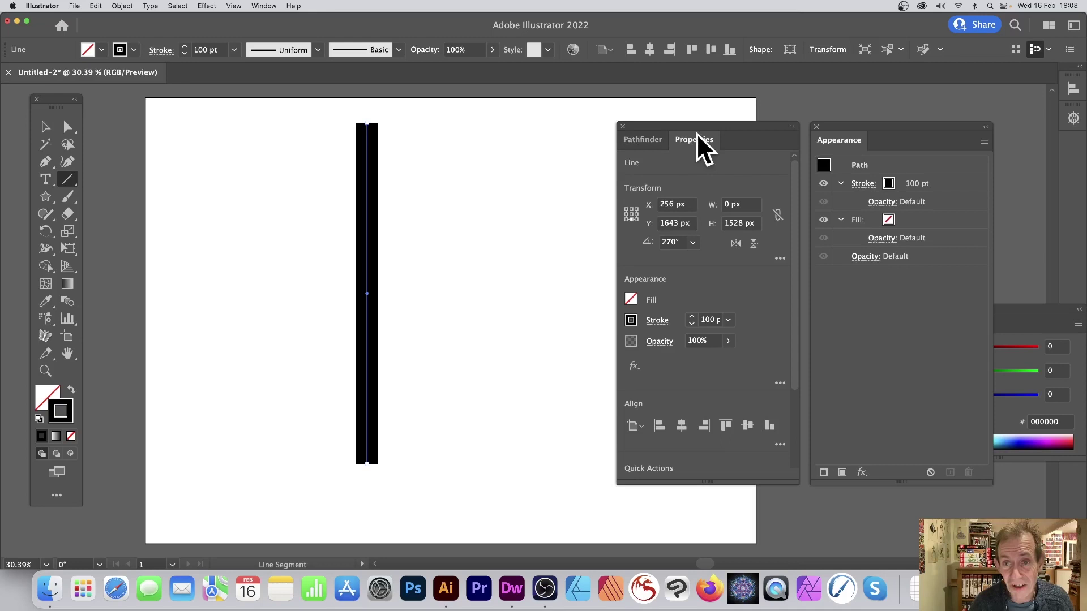
drag(697, 140, 496, 120)
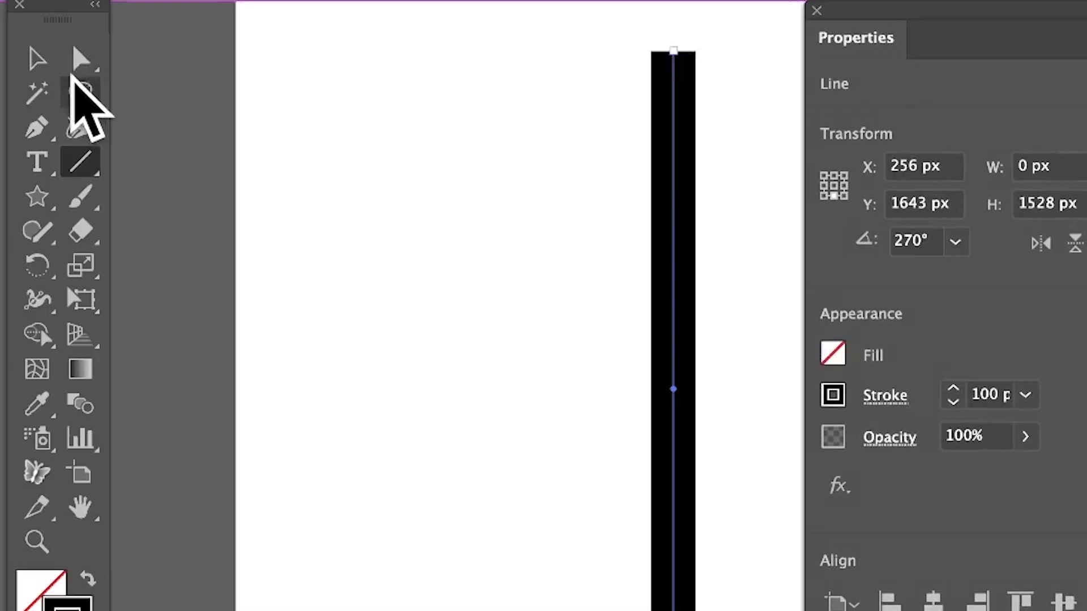
- Drag the line's top end left and down so the thick bar leans diagonally
click(67, 125)
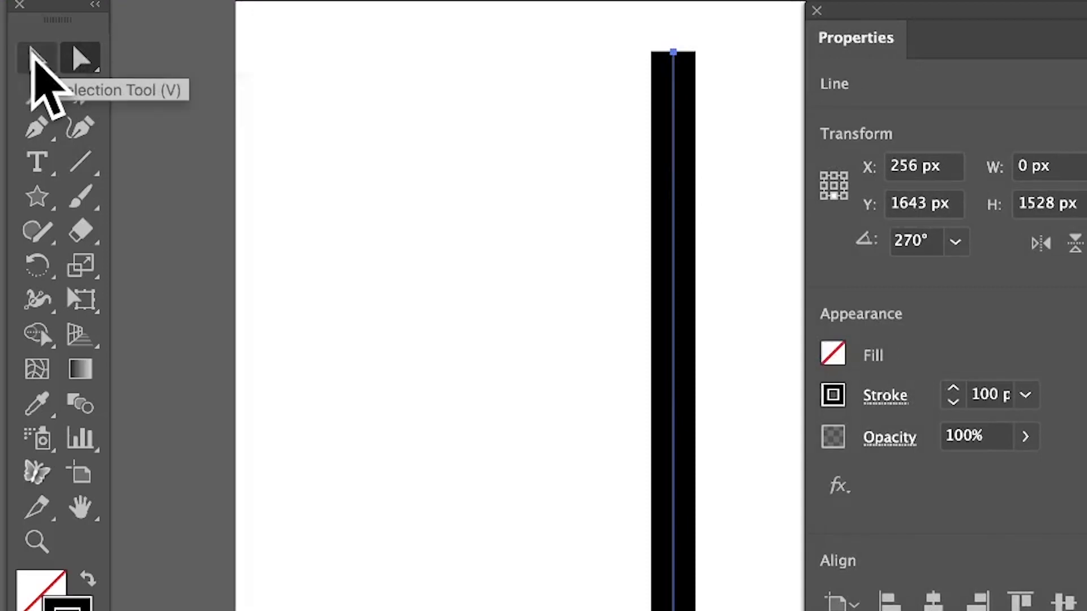
click(34, 61)
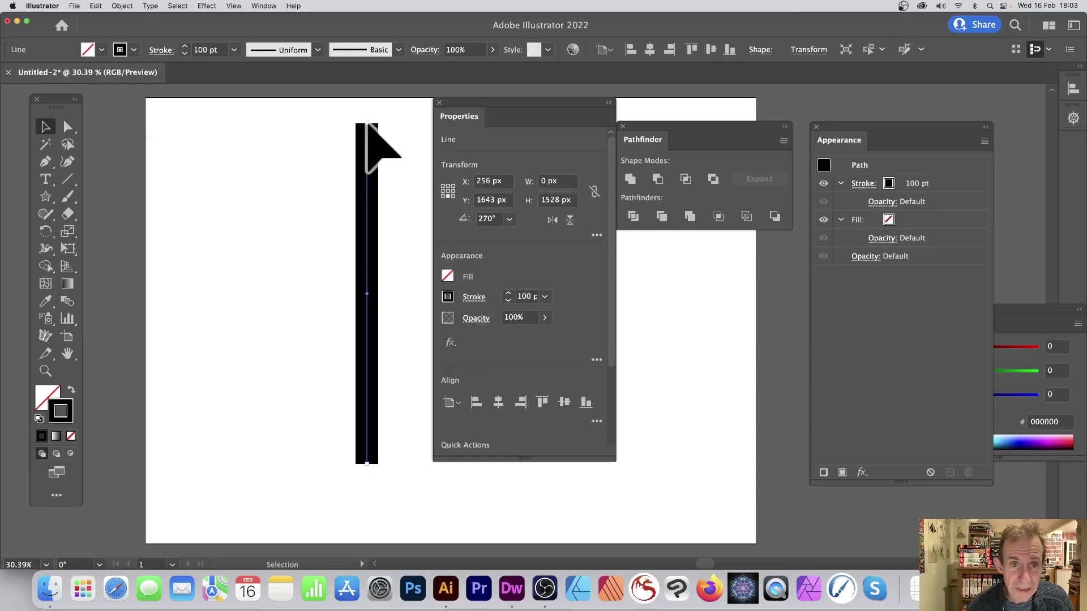
drag(673, 57, 494, 219)
mouse_move(273, 206)
mouse_down()
mouse_move(328, 190)
mouse_move(219, 138)
mouse_move(329, 153)
mouse_move(389, 182)
mouse_up()
drag(328, 153, 231, 196)
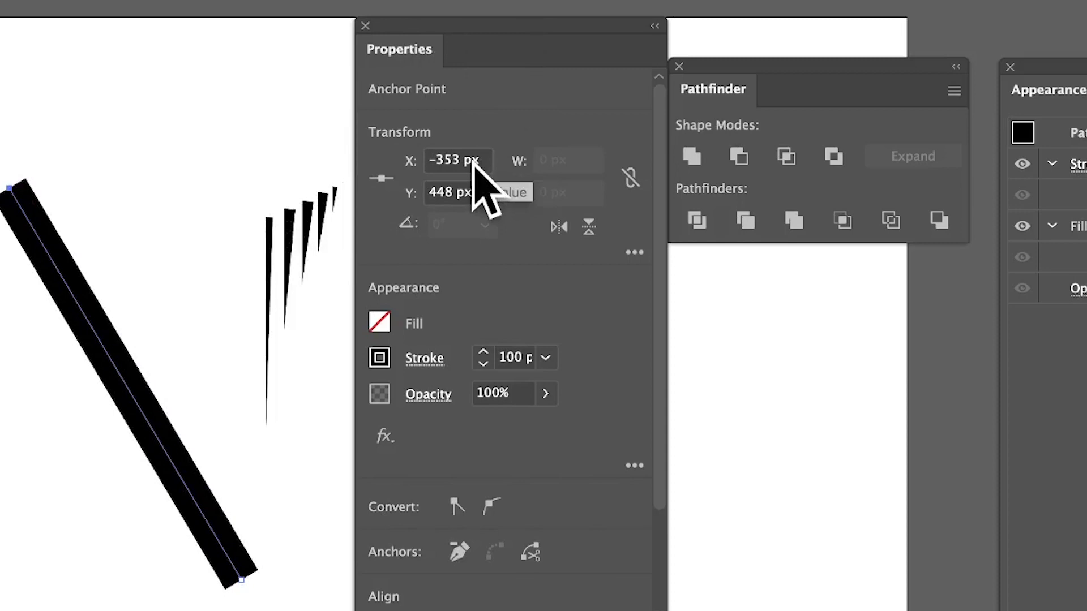
- Undo the tilt and position the vertical line at X 100 px
key(super+z)
key(super+z)
key(super+z)
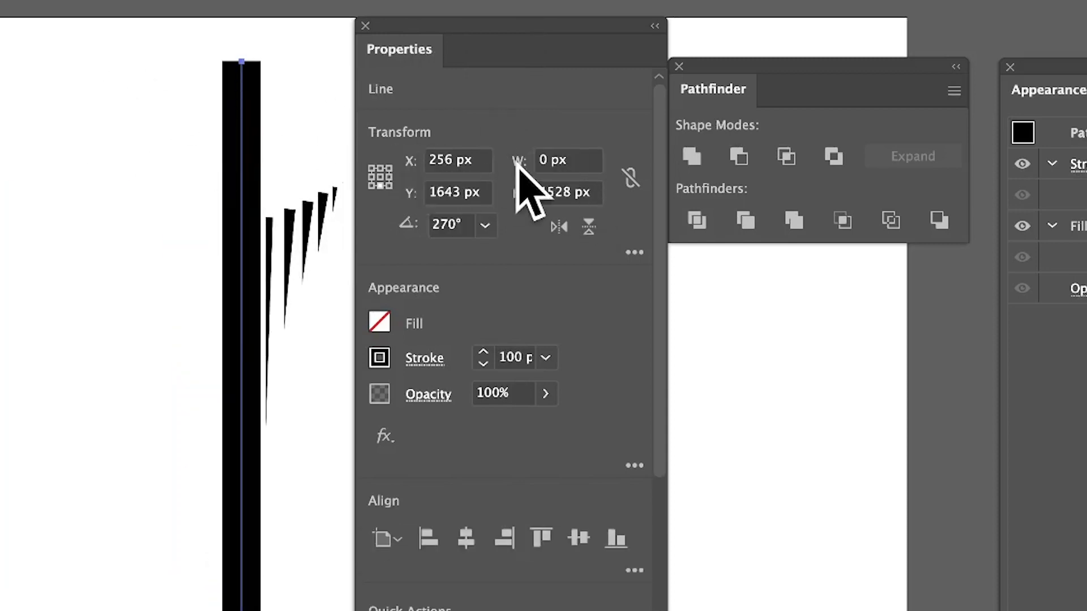
click(461, 160)
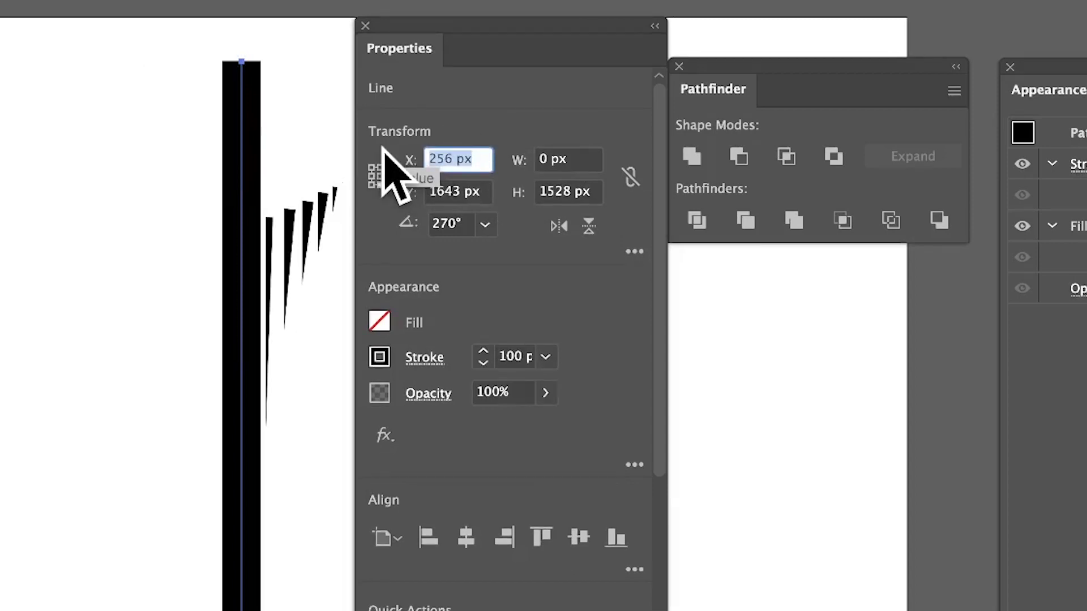
text(100)
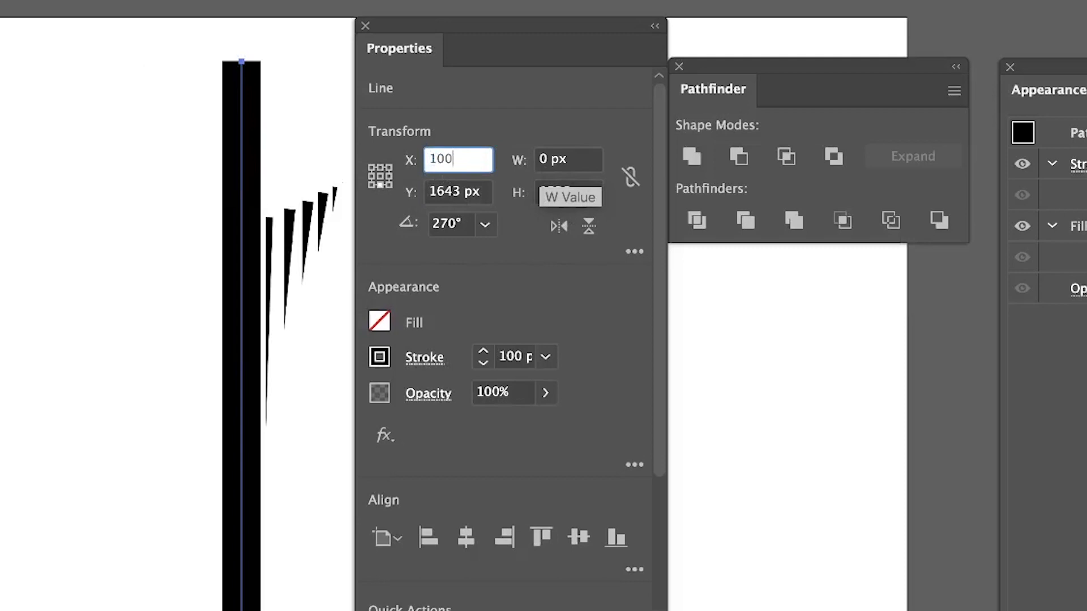
key(Tab)
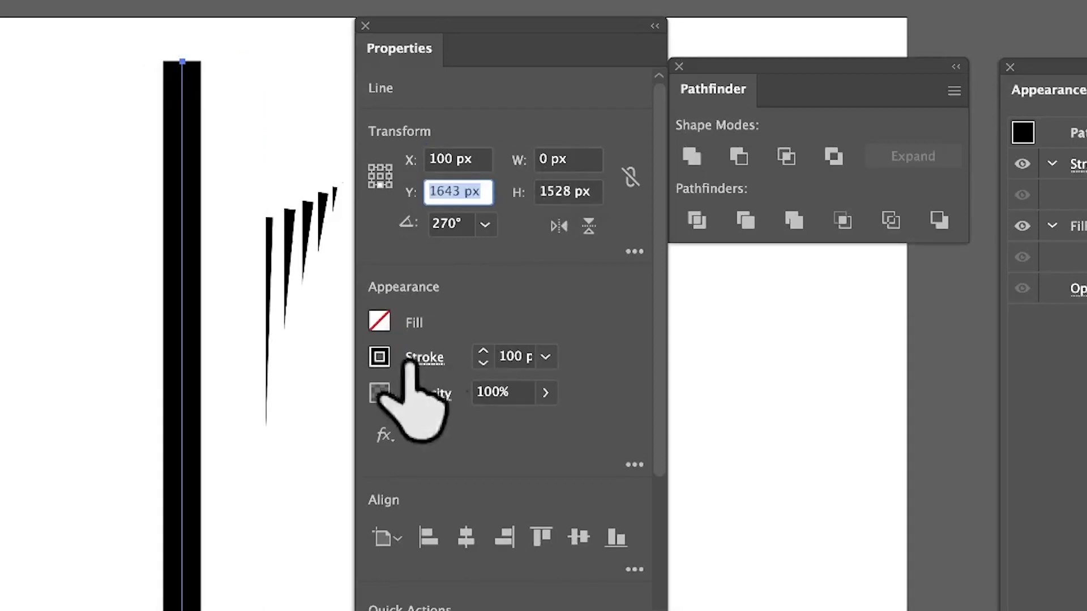
- Make the line's stroke dark red
click(381, 357)
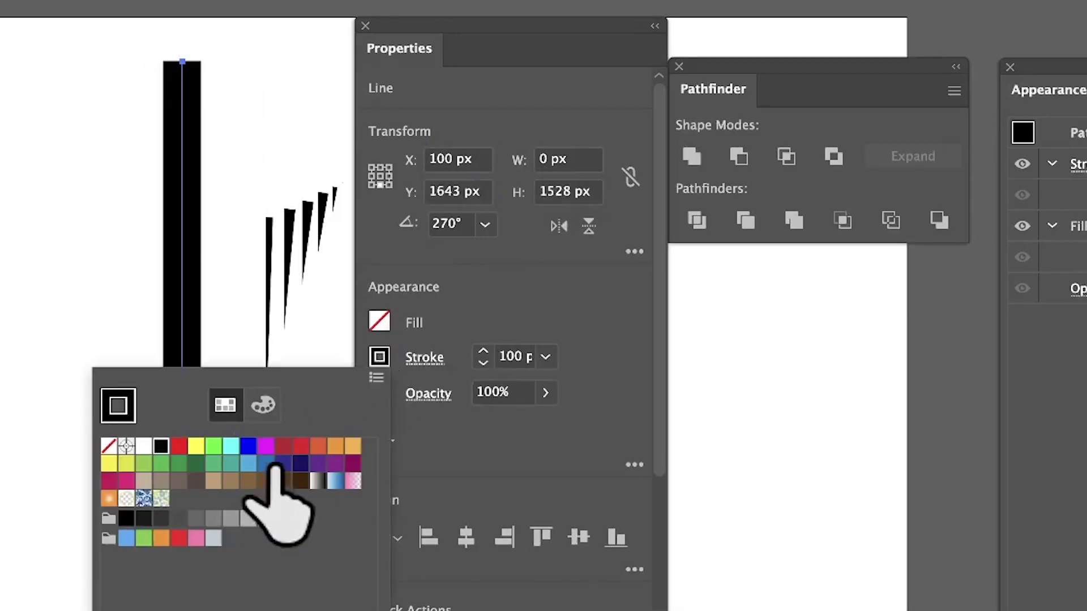
click(283, 445)
click(577, 329)
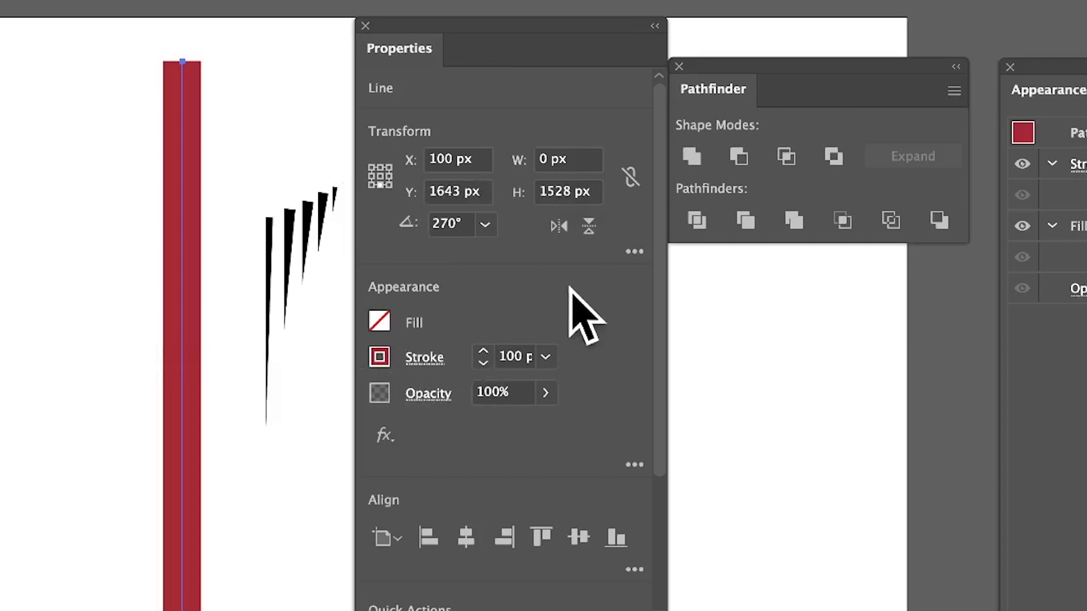
- Set the line's height to 500 px
click(573, 156)
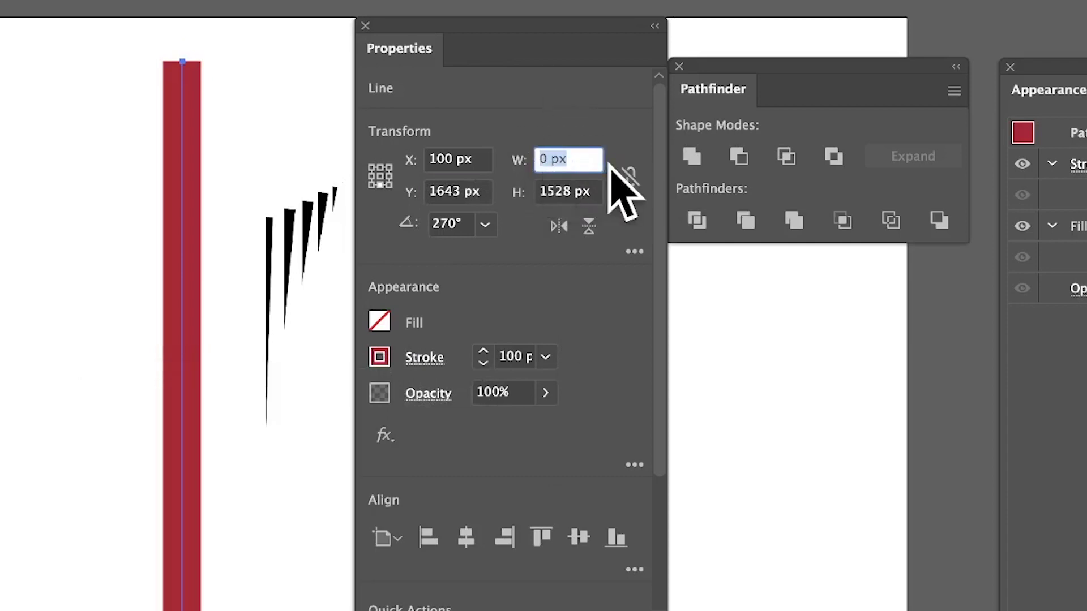
click(599, 192)
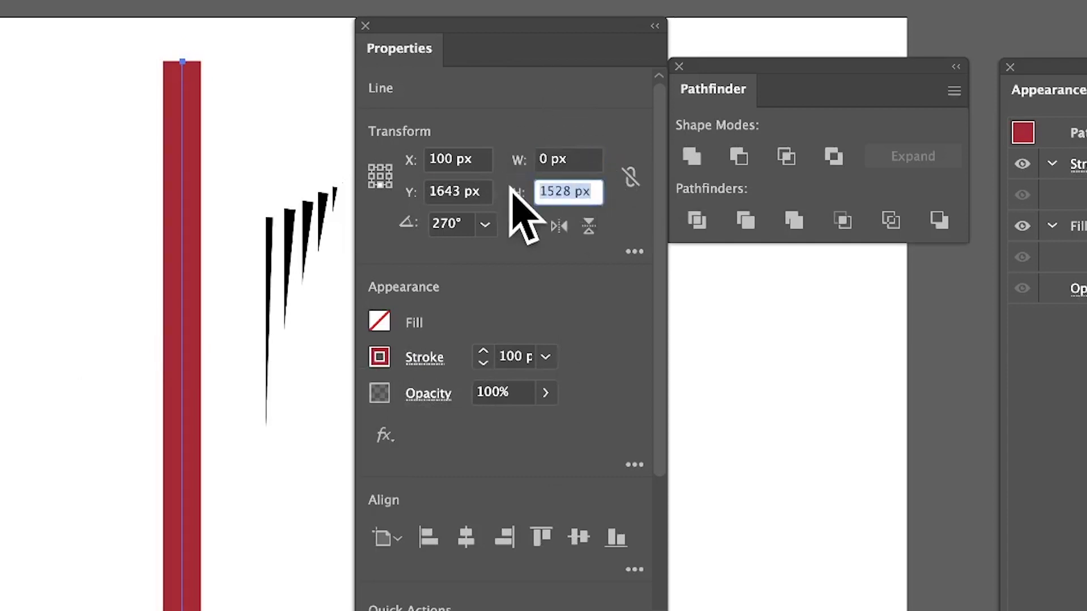
text(500)
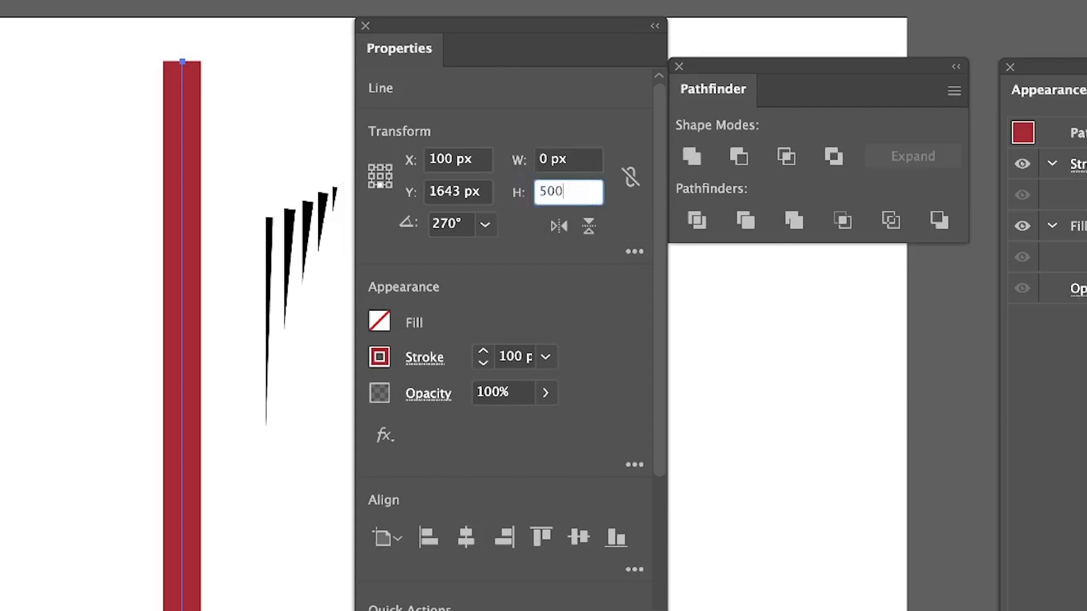
key(Tab)
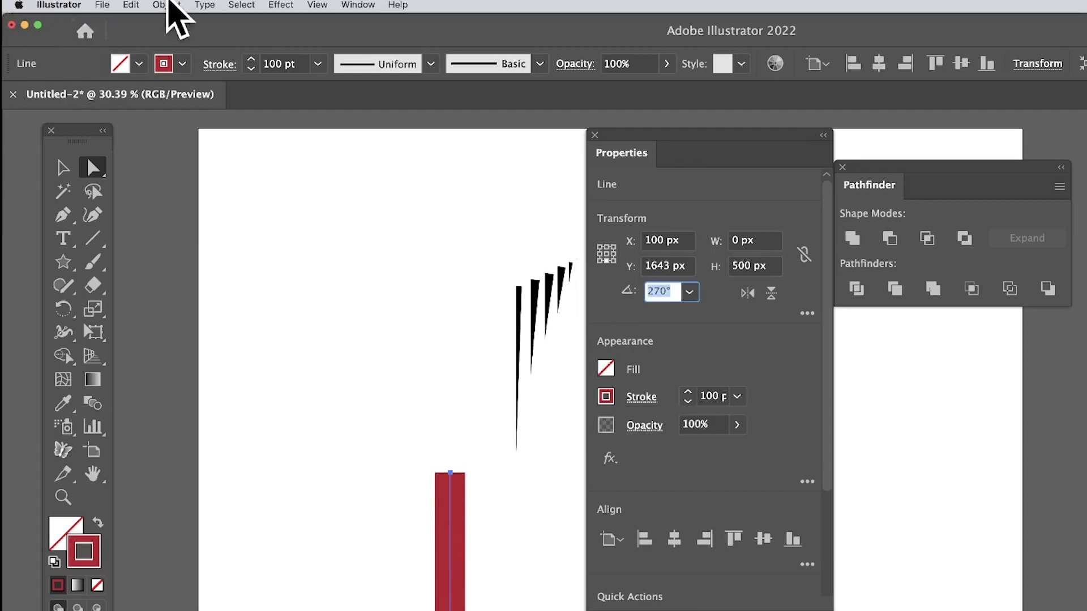
- Expand the red line's fill and stroke into a filled shape
click(169, 5)
click(199, 175)
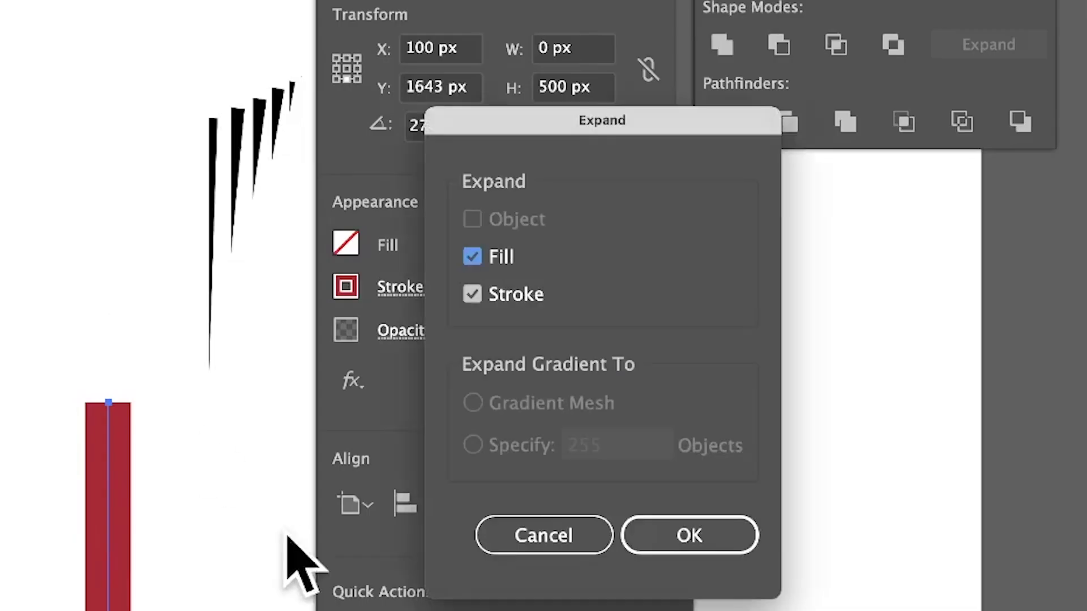
click(822, 557)
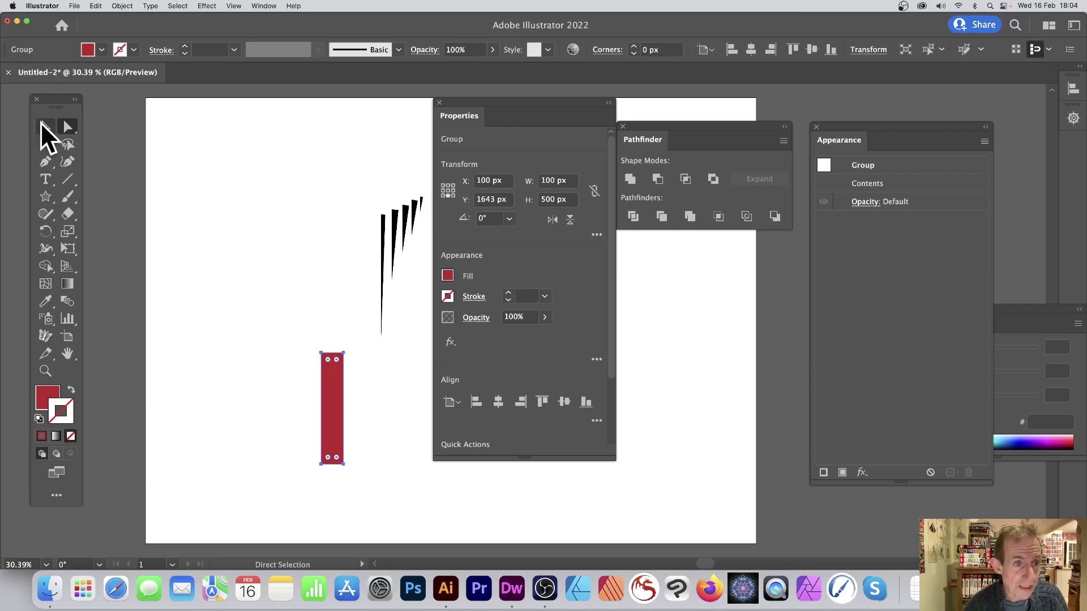
- Stretch the red shape up to the artboard top, then delete it
click(46, 126)
drag(346, 355, 371, 114)
key(Delete)
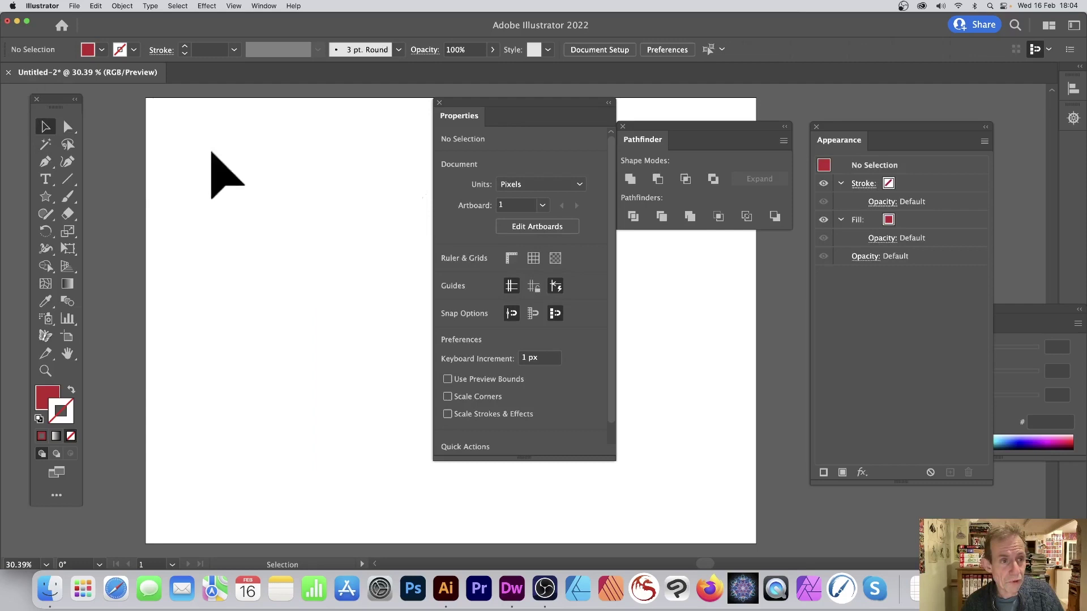
- Draw a diagonal line across the artboard with a 16 pt stroke
click(68, 179)
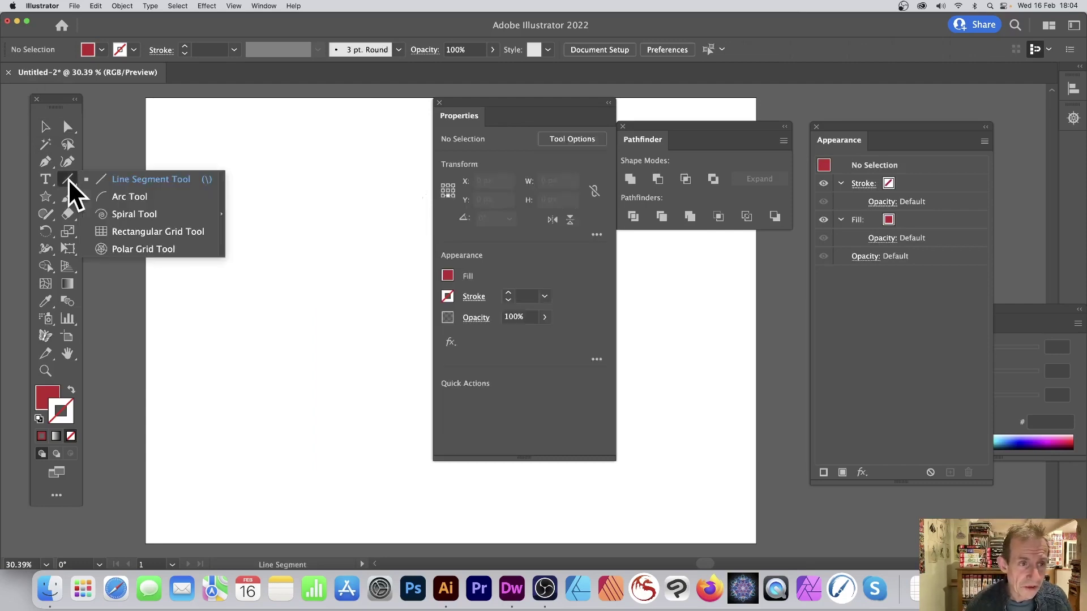
click(139, 179)
drag(481, 119, 583, 117)
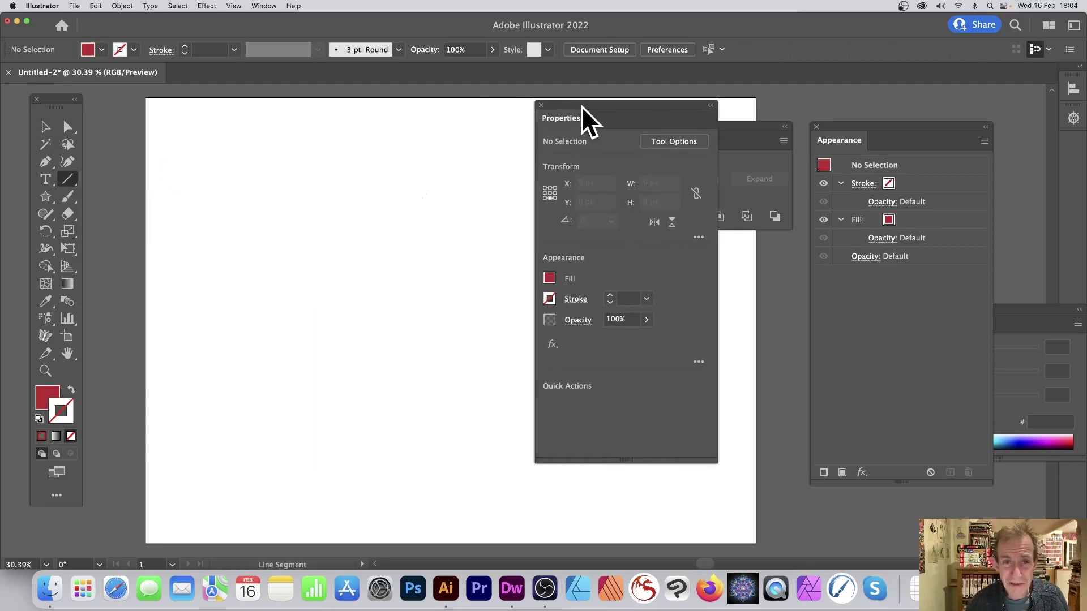
drag(372, 384, 298, 159)
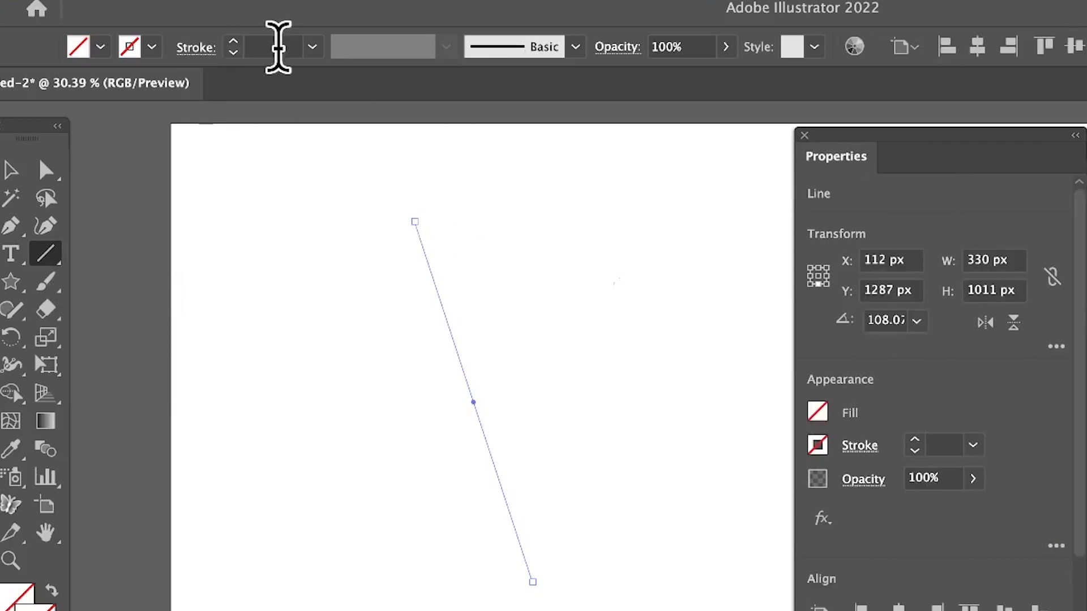
click(313, 46)
click(356, 457)
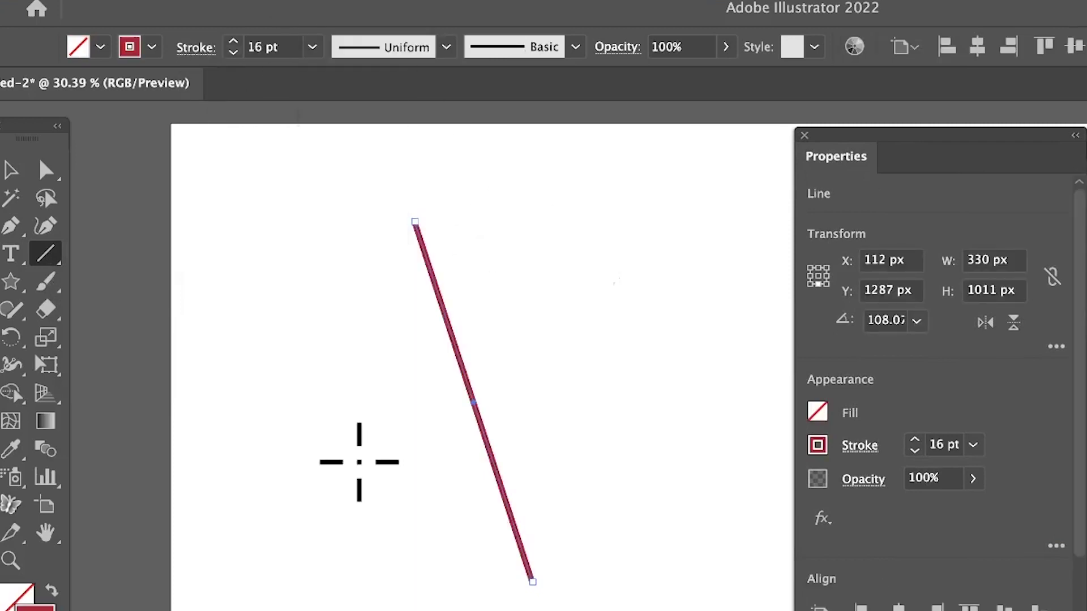
- Raise the stroke to 60 pt and apply the wavy width profile
click(448, 46)
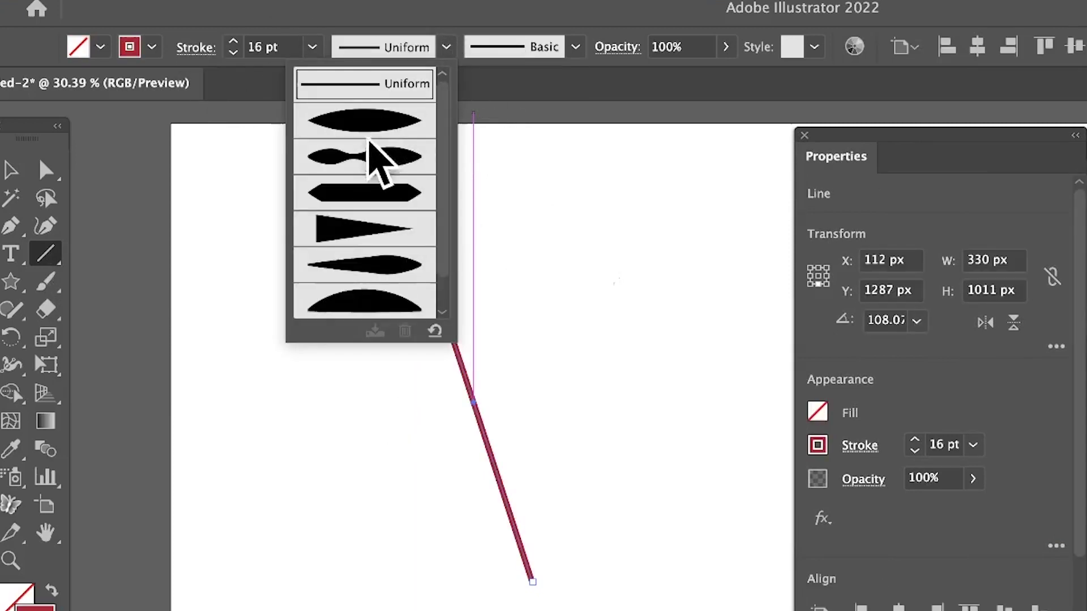
click(365, 122)
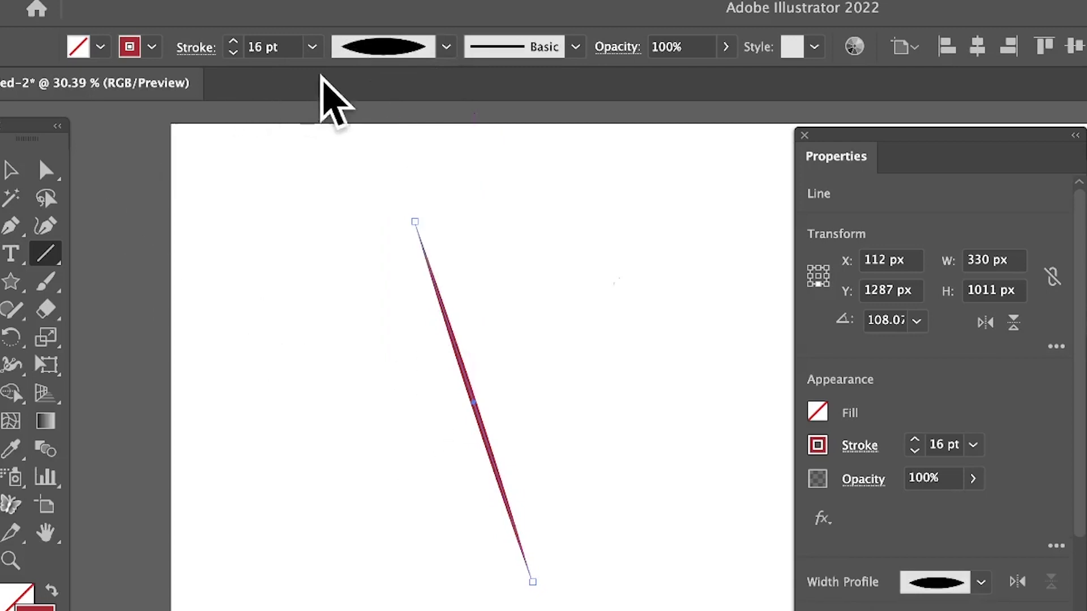
click(313, 46)
click(346, 559)
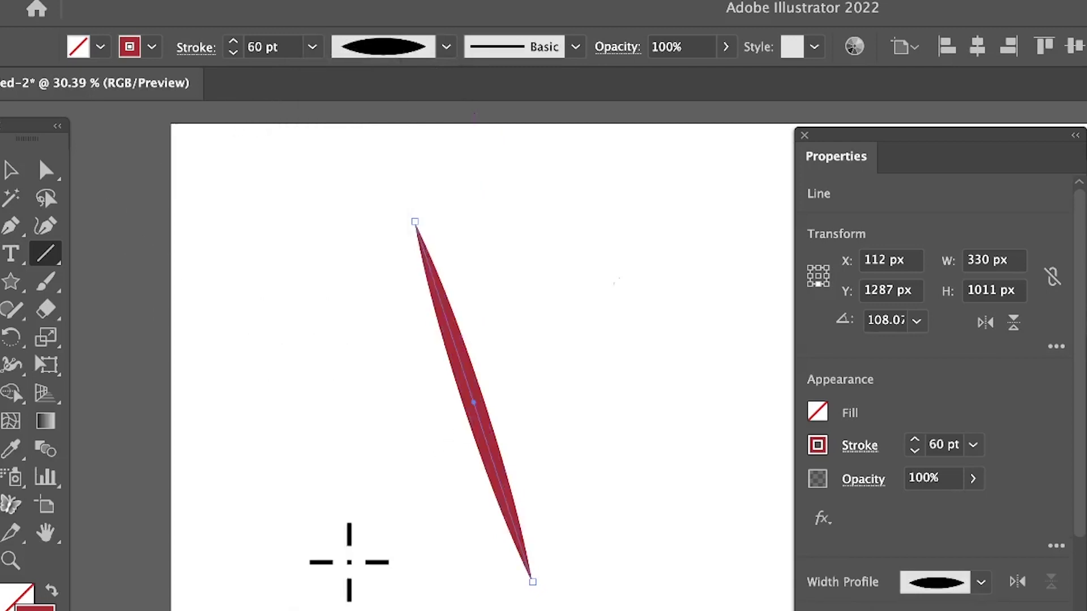
click(12, 169)
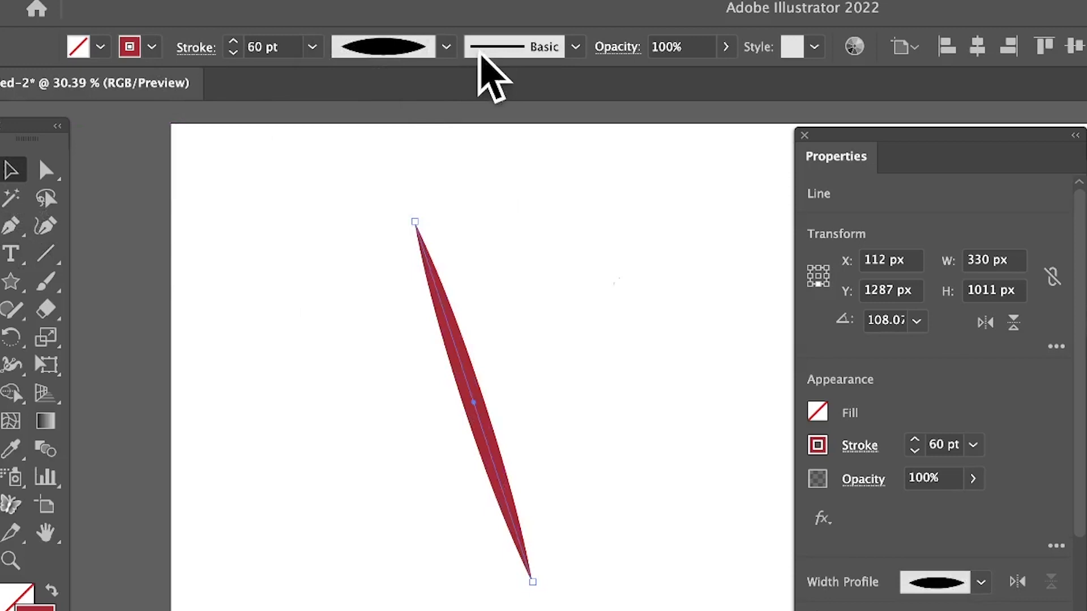
click(446, 47)
click(396, 116)
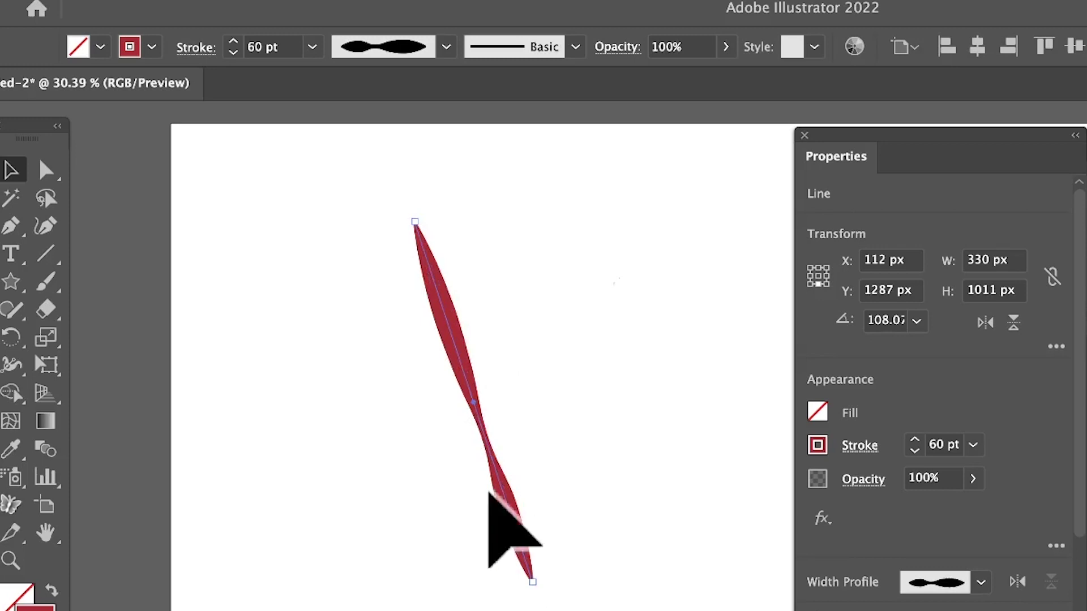
- Use the Width Tool to bulge the red line's upper and lower parts
click(12, 368)
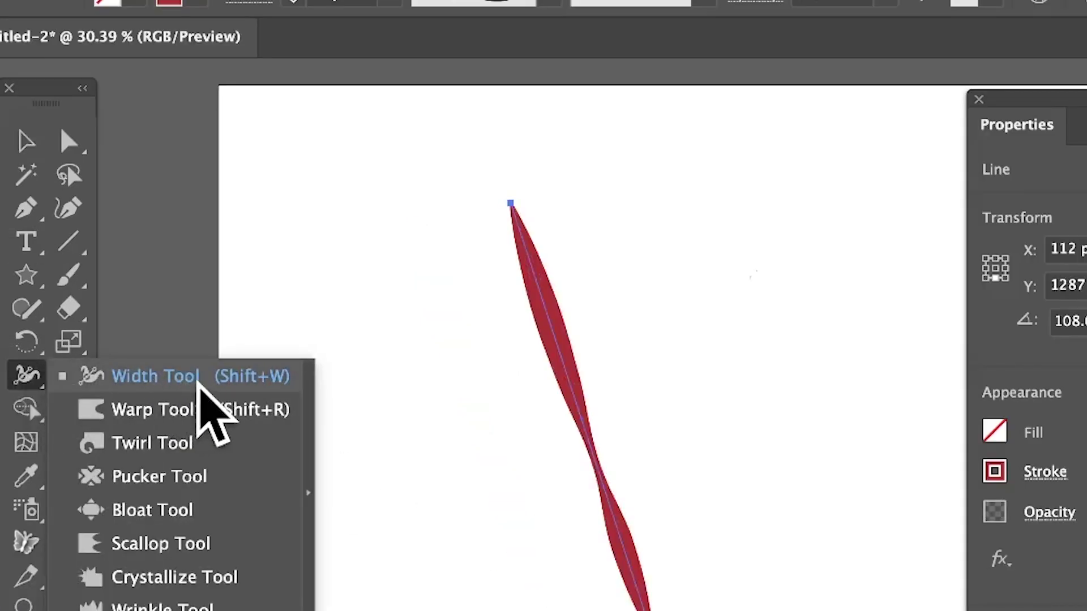
click(196, 379)
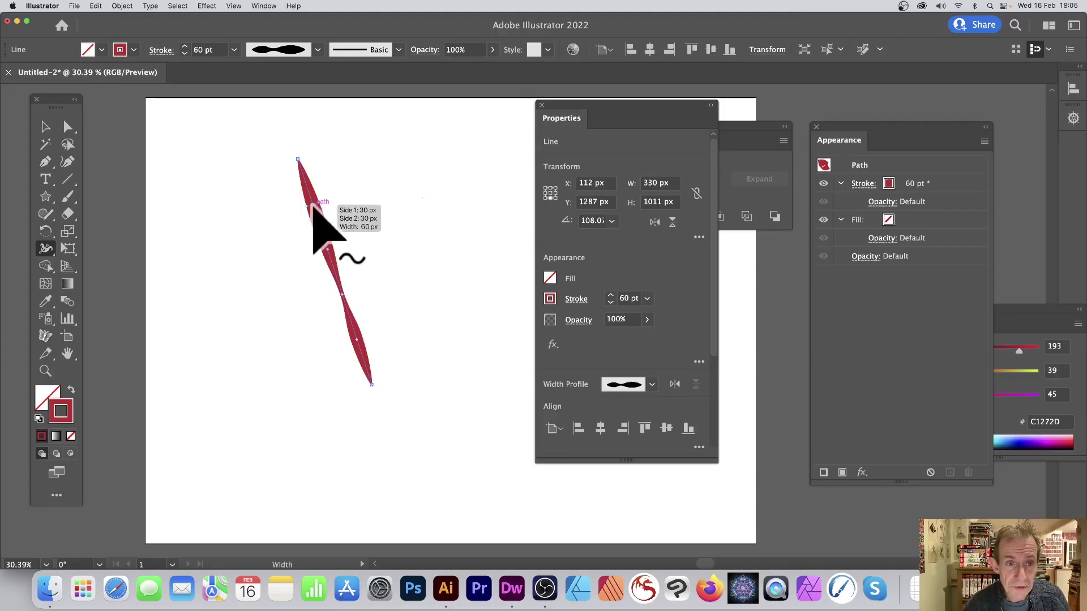
drag(313, 208, 291, 213)
mouse_move(353, 324)
mouse_down()
mouse_move(376, 343)
mouse_move(374, 369)
mouse_move(384, 370)
mouse_up()
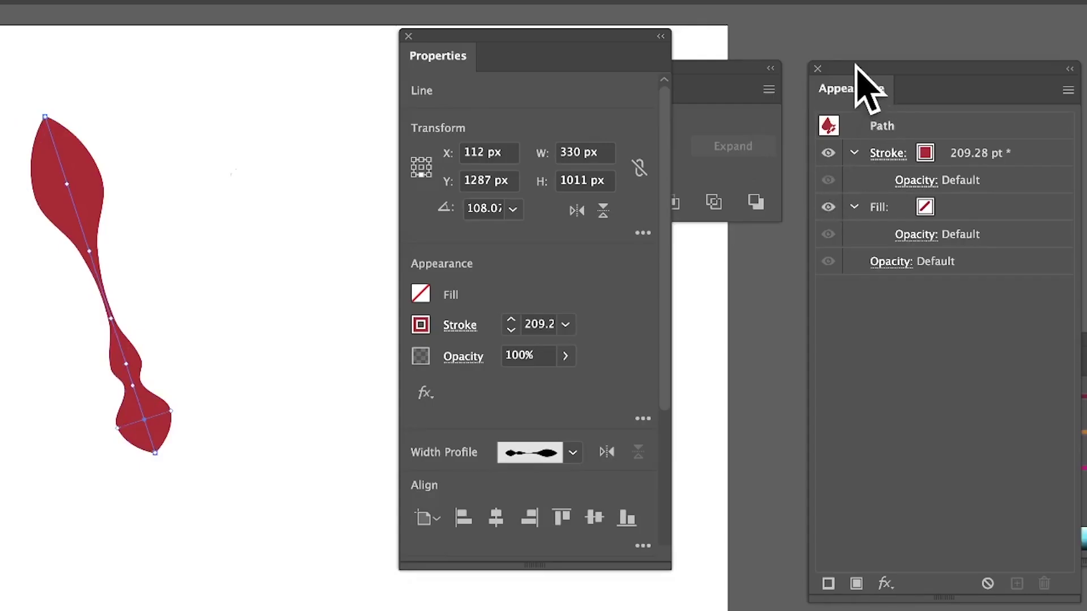
- Dock the Appearance panel beside Properties and add a new 20 pt stroke
drag(840, 126, 770, 122)
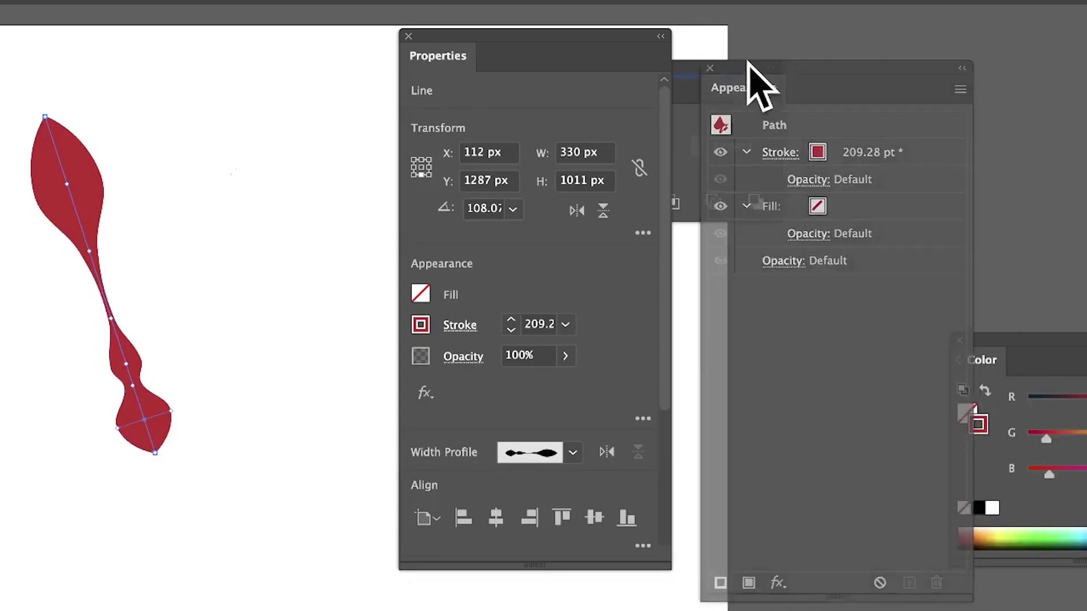
drag(748, 62, 728, 43)
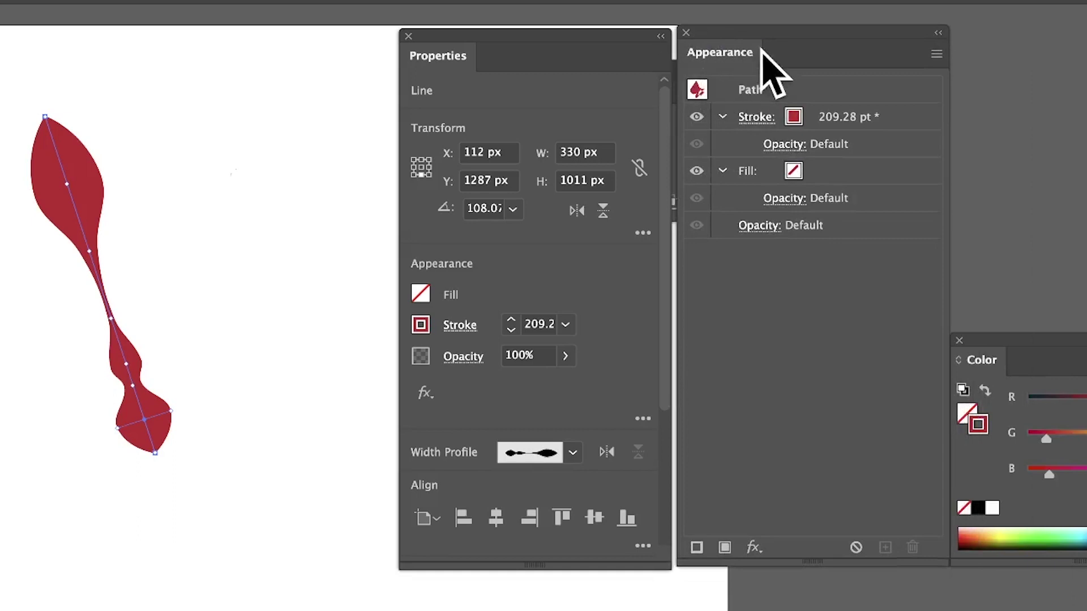
click(936, 54)
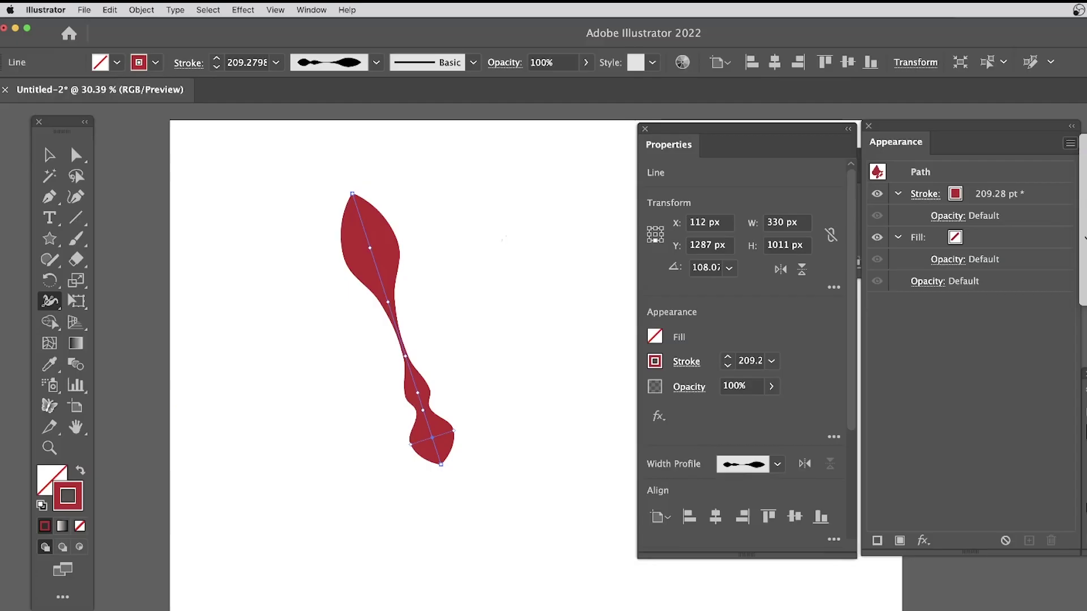
click(988, 71)
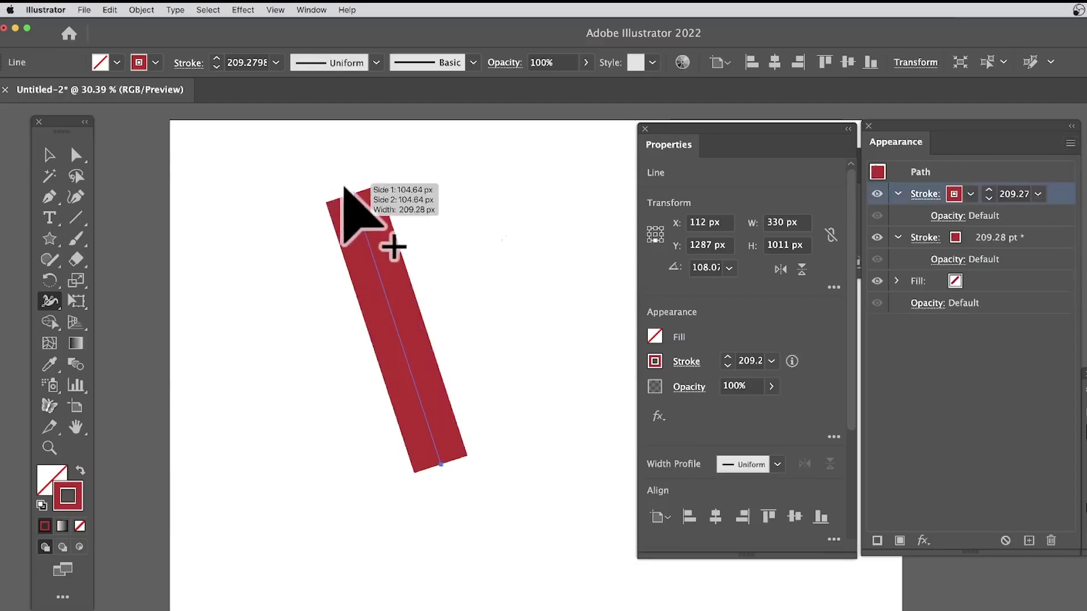
click(1039, 195)
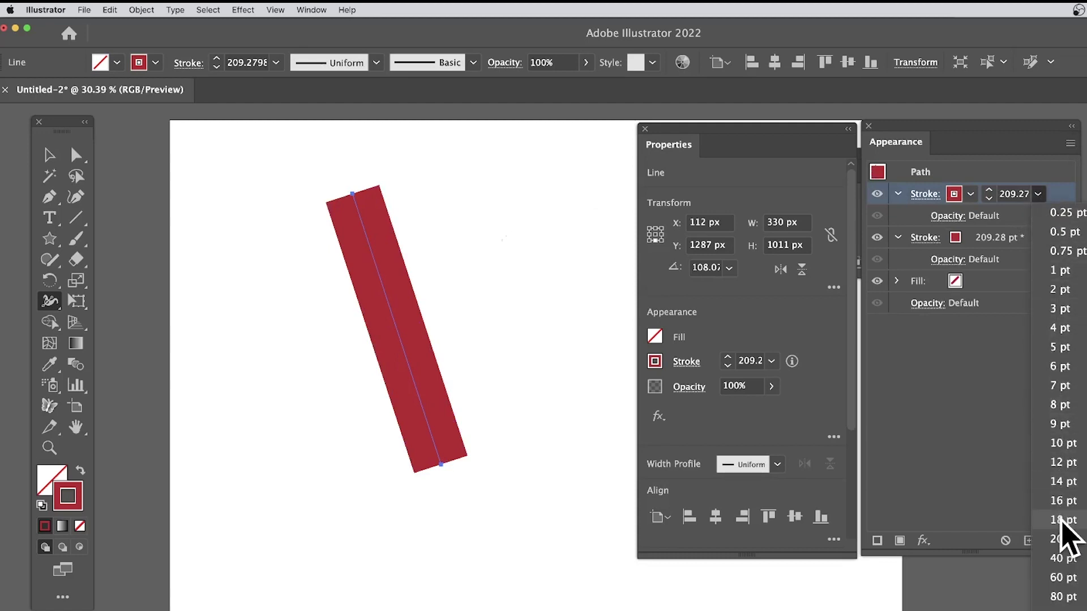
click(1062, 539)
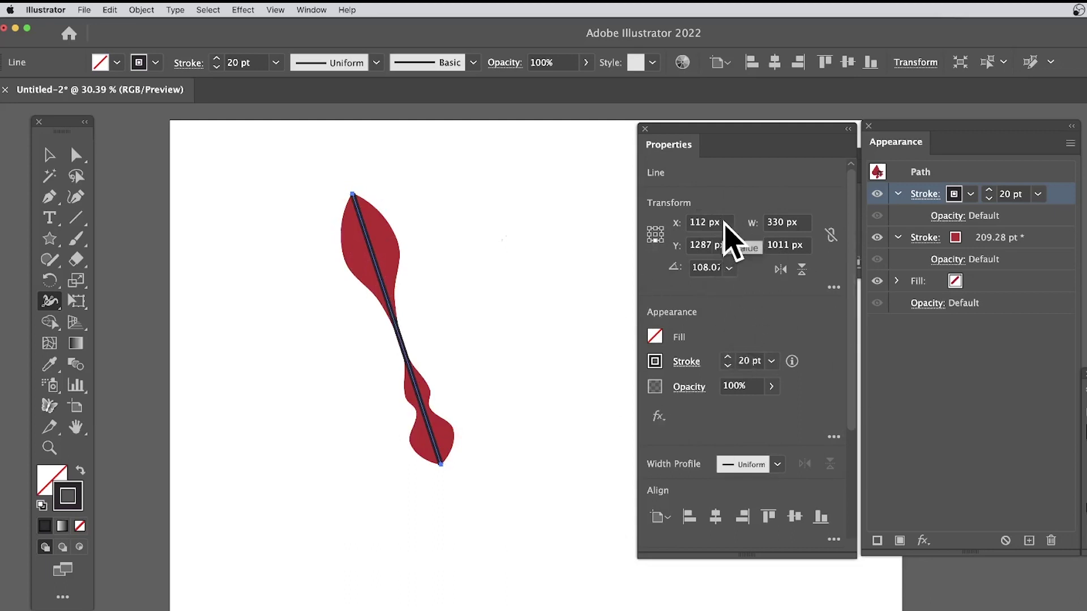
- Move the line to X 300 px; give the inner stroke an ellipse profile, widened near the top
text(0)
key(Tab)
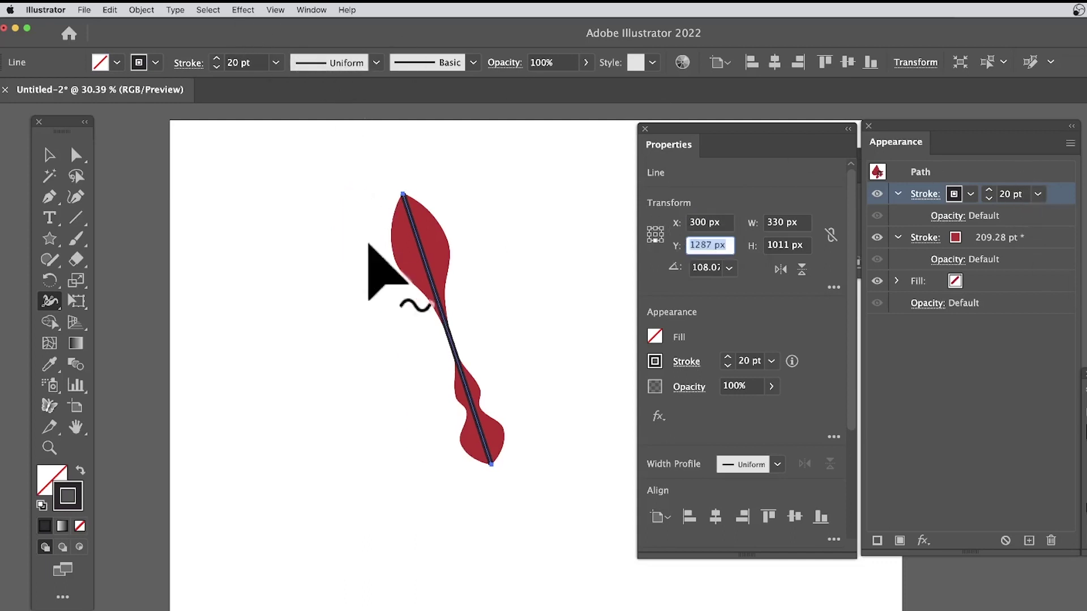
click(376, 63)
click(318, 118)
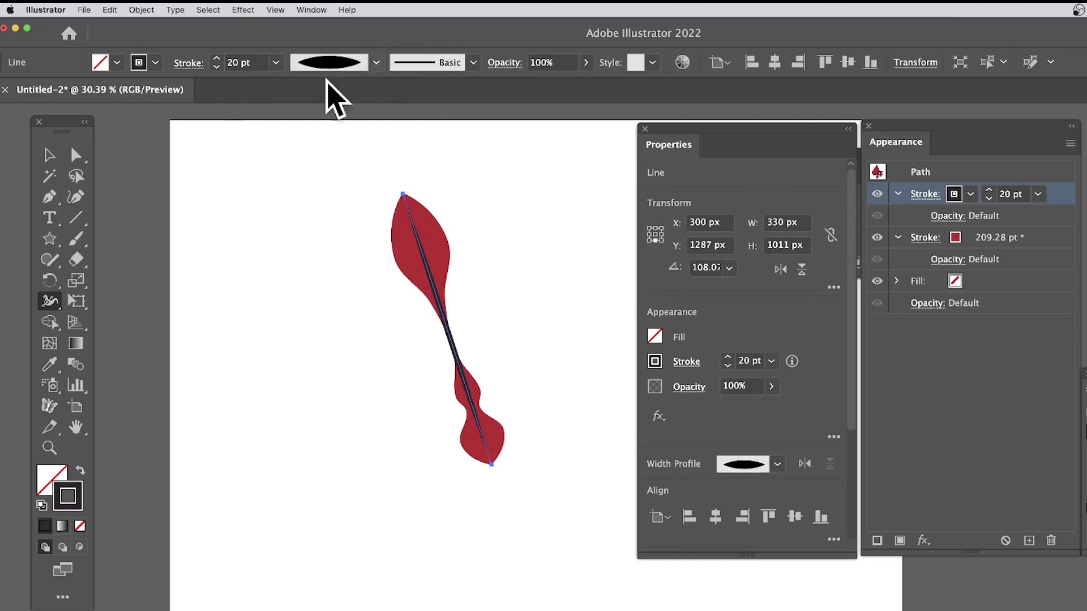
click(51, 304)
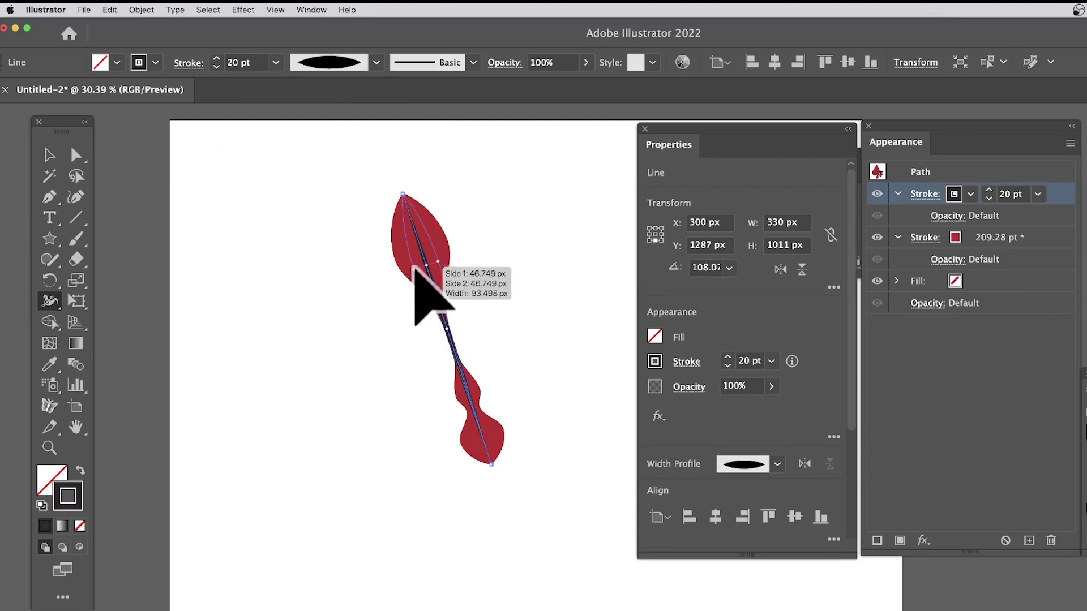
drag(426, 265, 439, 261)
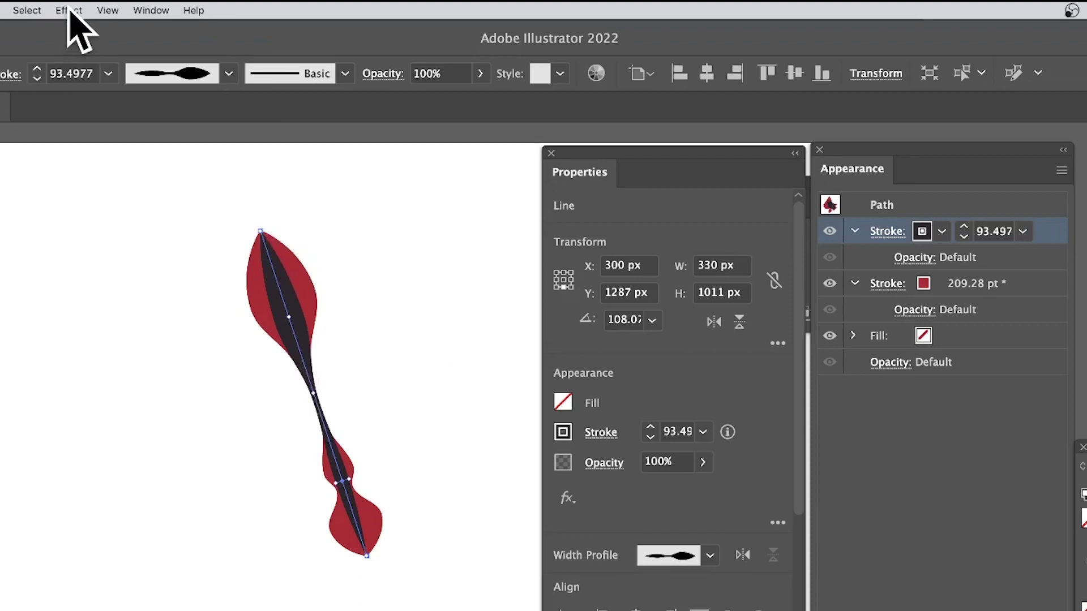
- Apply Distort & Transform > Zig Zag with 28 px size to the inner stroke
click(72, 11)
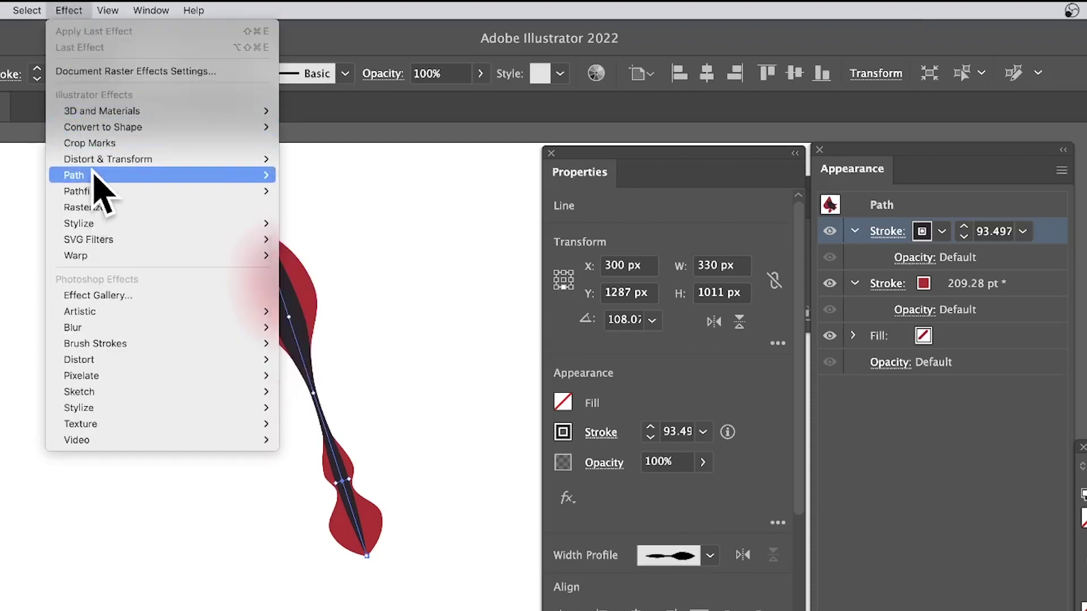
mouse_move(95, 176)
mouse_move(181, 161)
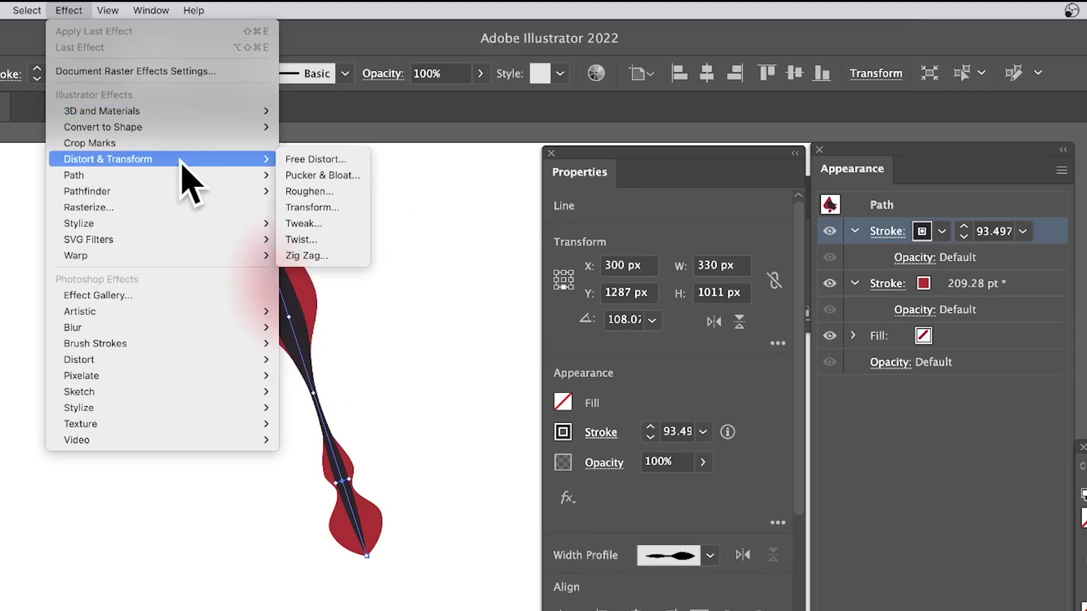
click(315, 258)
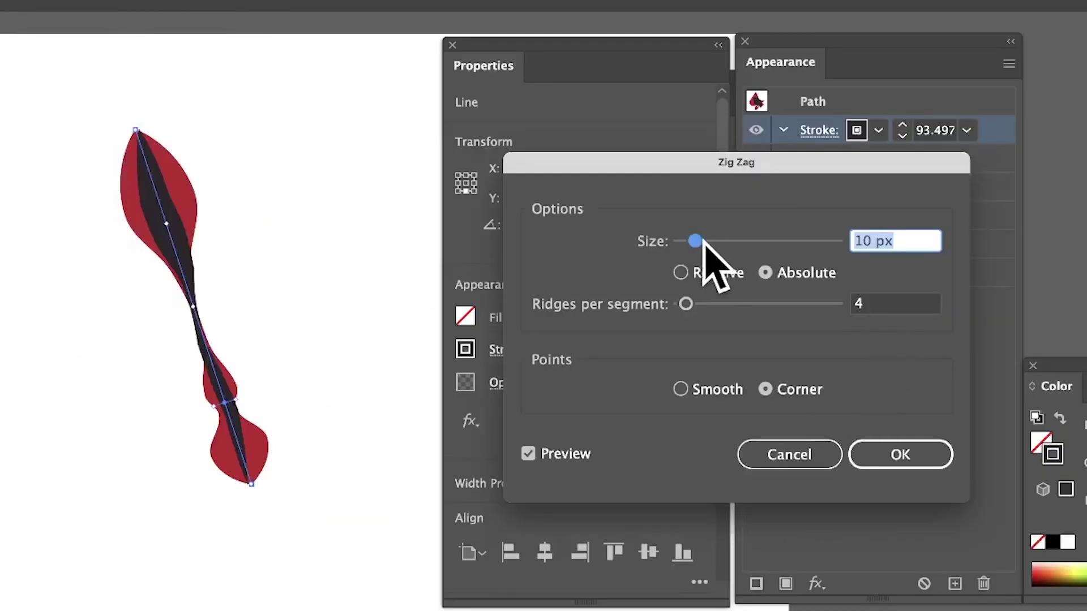
drag(702, 240, 722, 242)
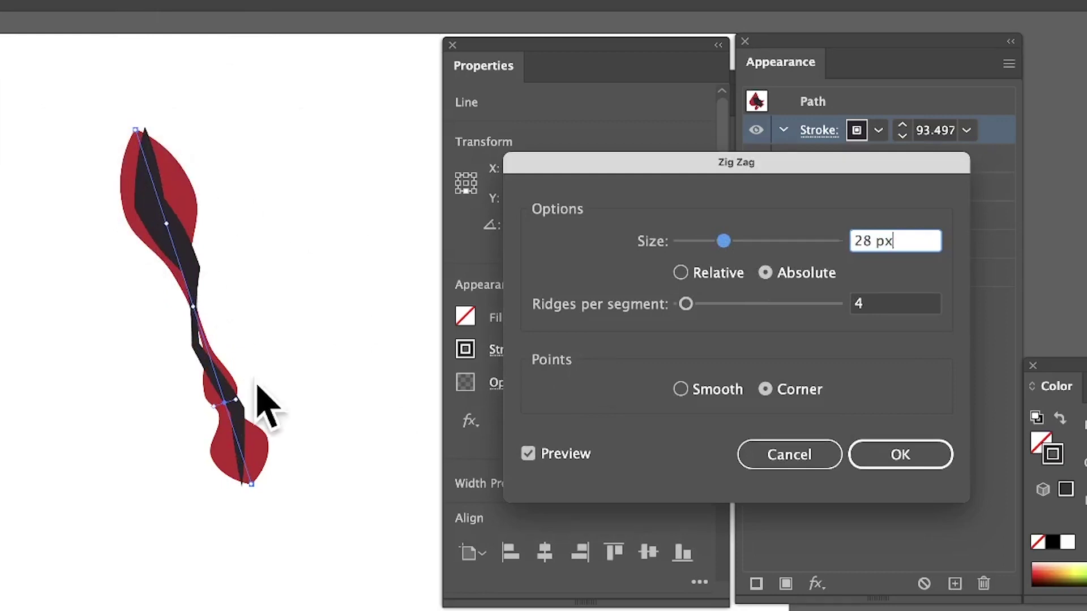
click(902, 455)
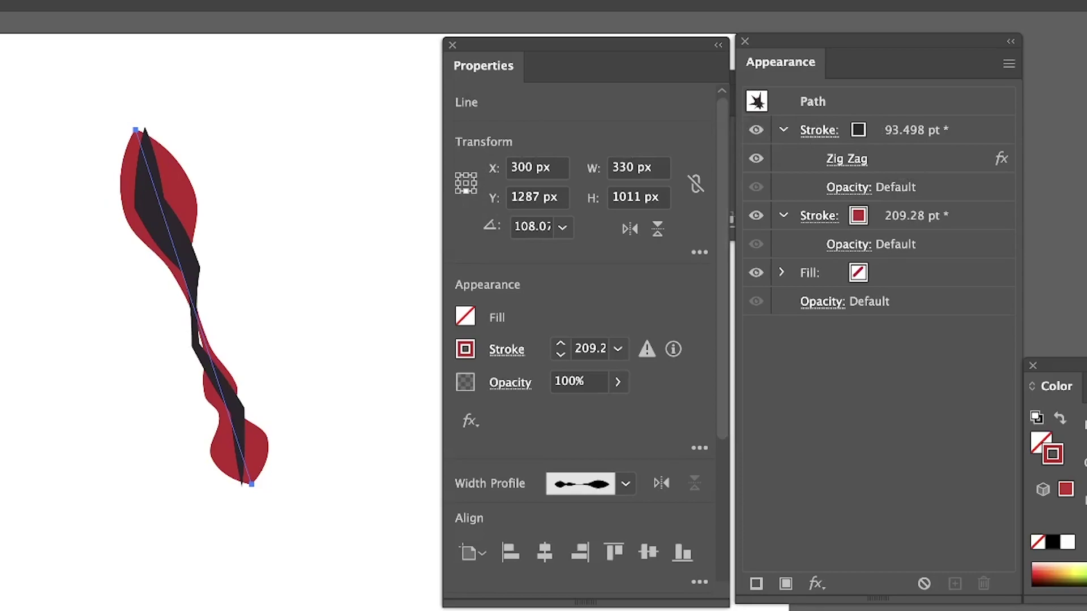
- Delete the zig-zag line and draw a vertical line with a 40 pt stroke
key(Delete)
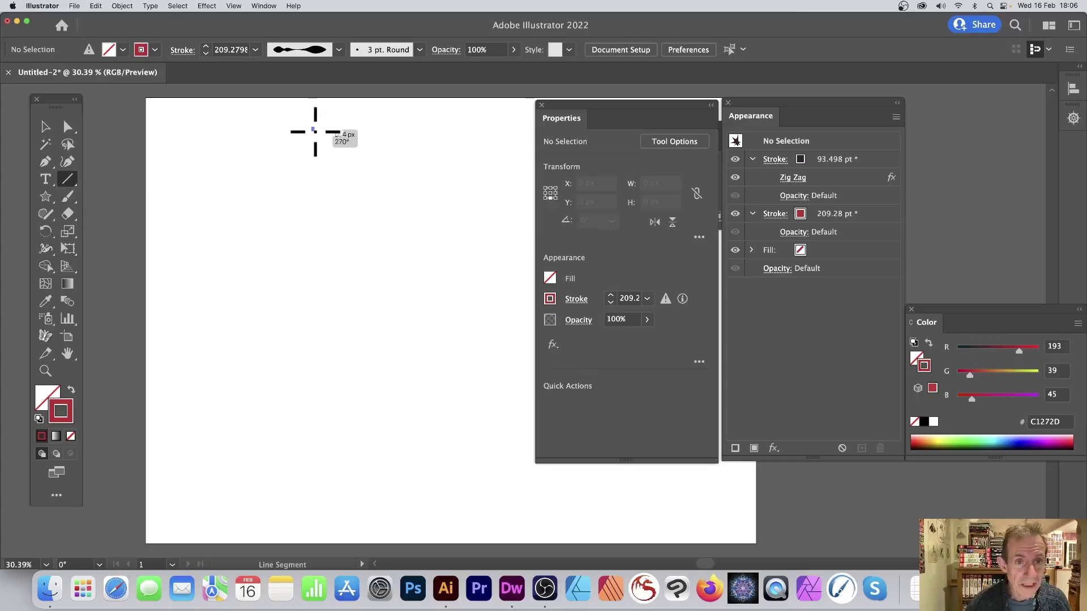
mouse_move(315, 132)
mouse_down()
mouse_move(348, 417)
mouse_move(313, 434)
mouse_up()
click(235, 50)
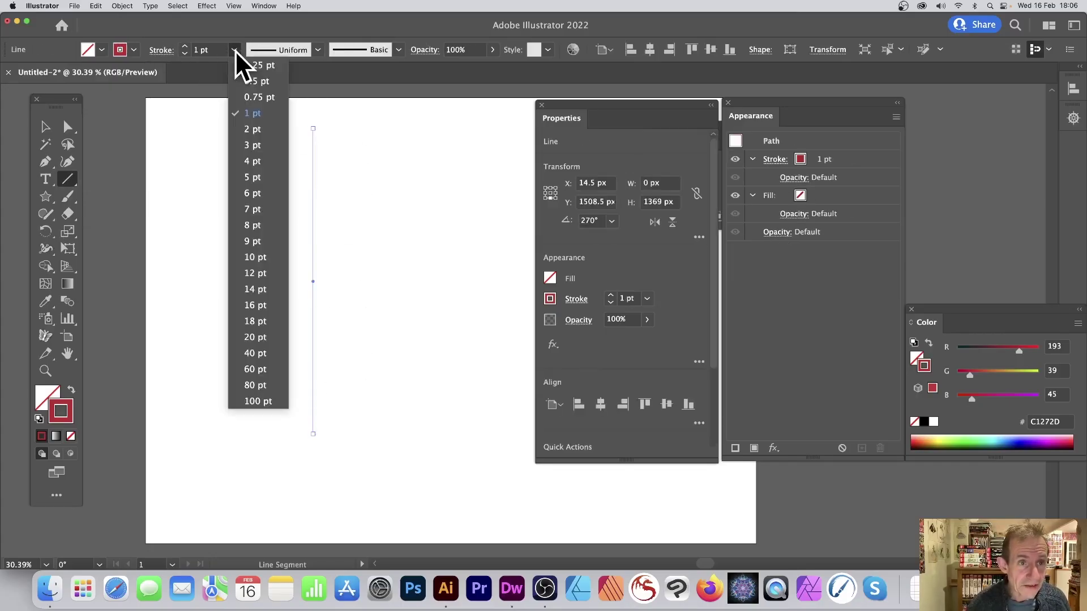
click(255, 354)
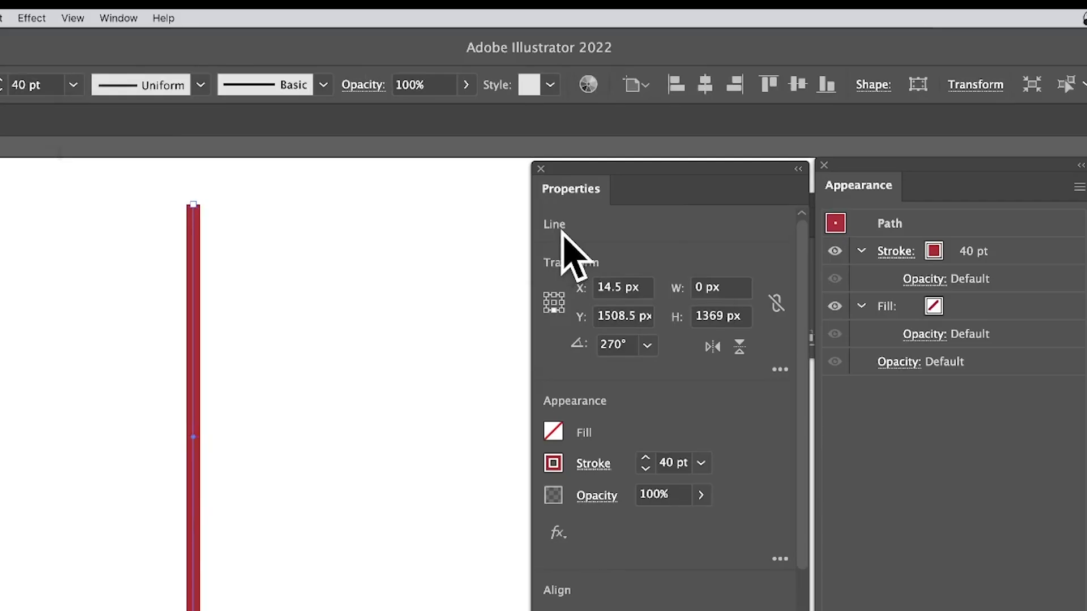
- Show the Layers panel, expand Layer 1, and select the vertical line in it
click(123, 18)
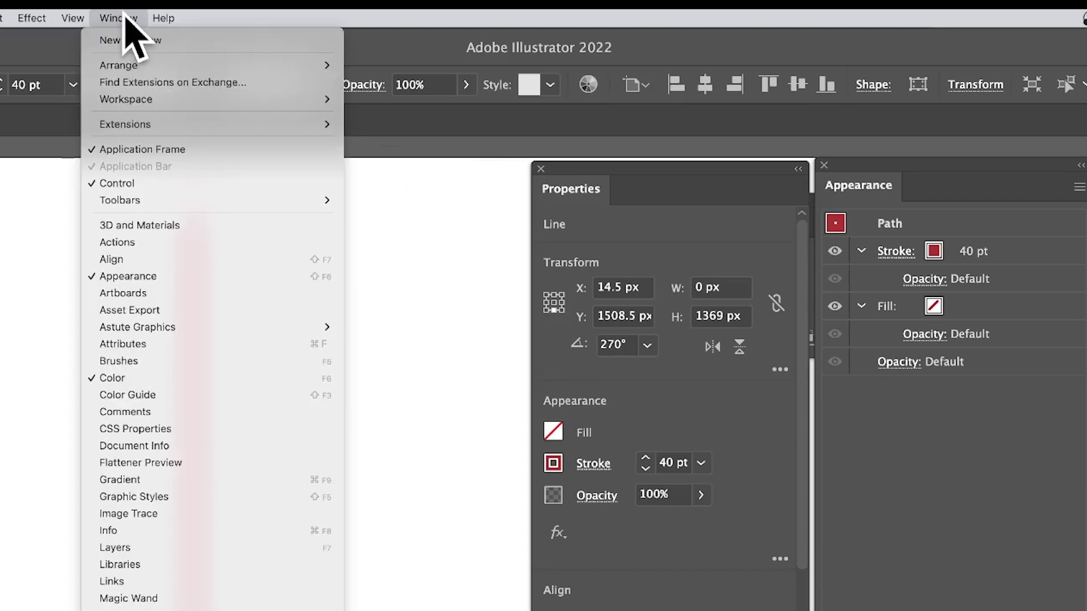
click(145, 547)
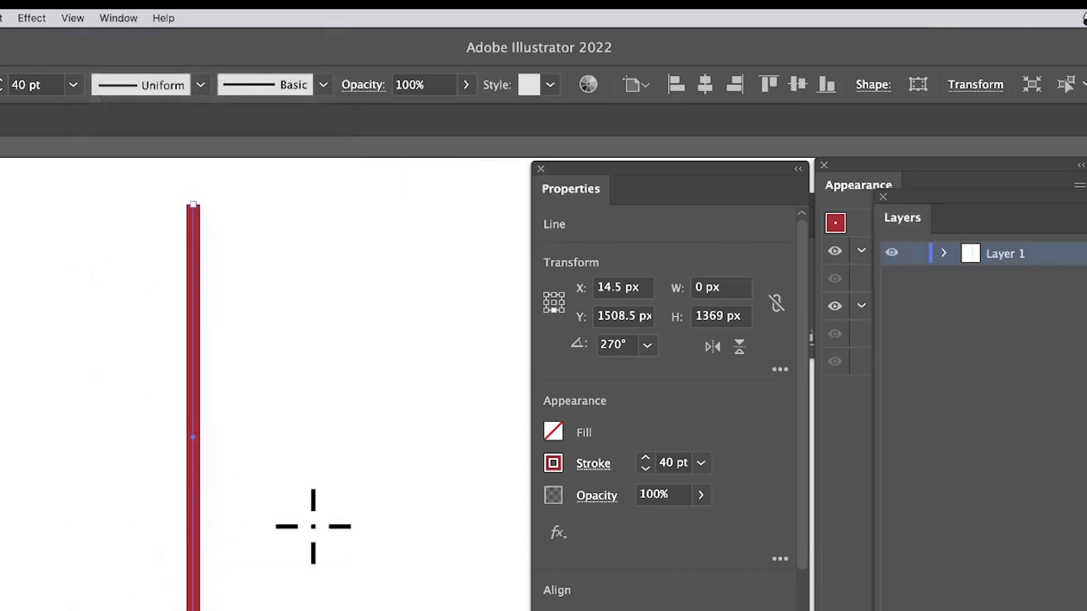
click(946, 253)
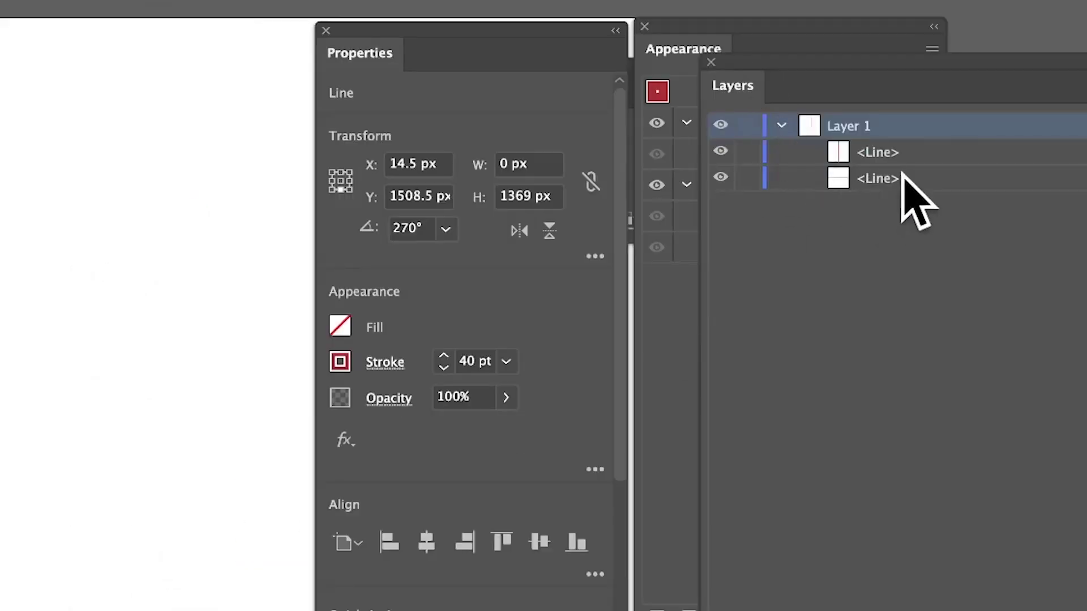
click(880, 160)
click(869, 177)
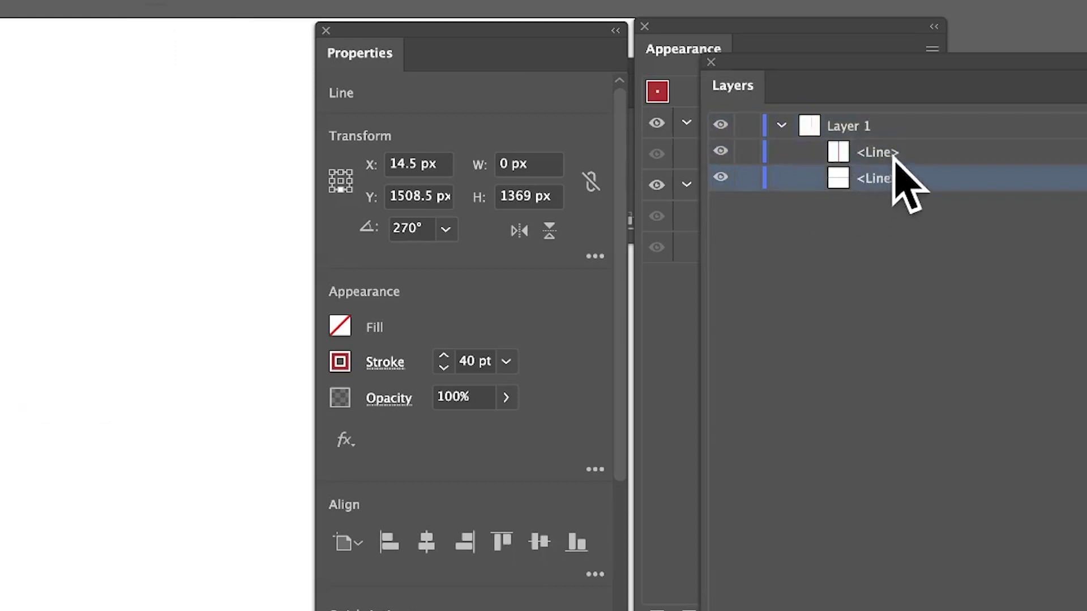
click(832, 154)
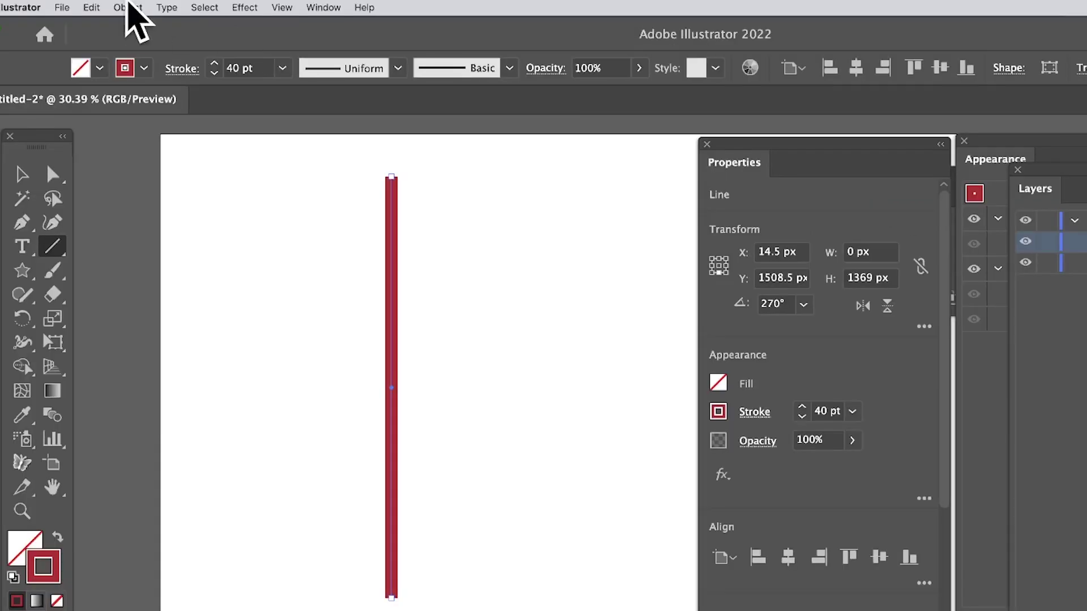
- Expand the vertical line's stroke into a 40 px red-filled path, then select that path inside its group
click(130, 8)
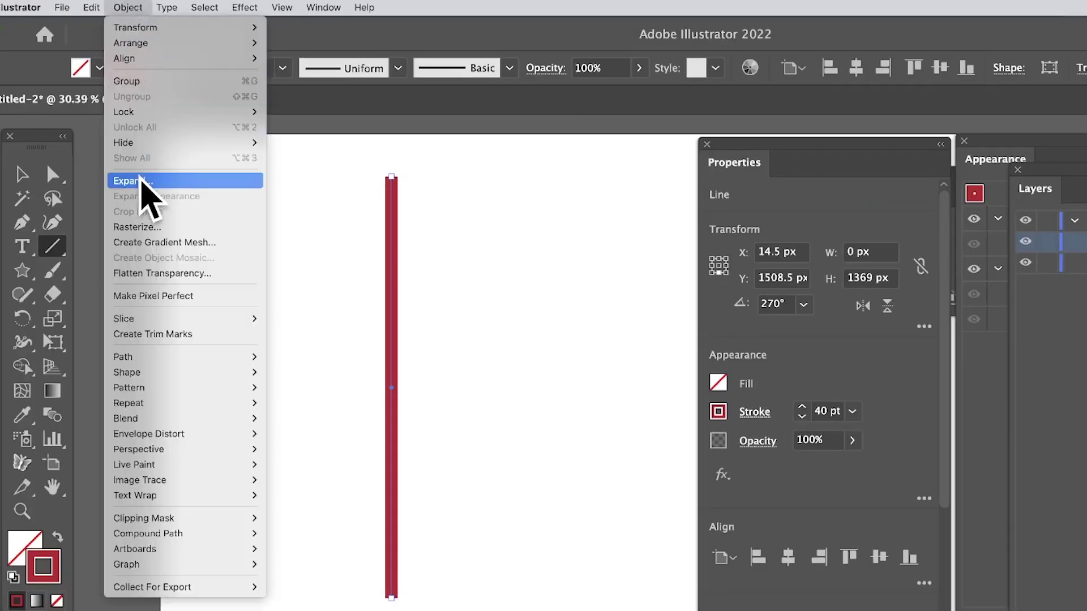
click(144, 176)
click(832, 583)
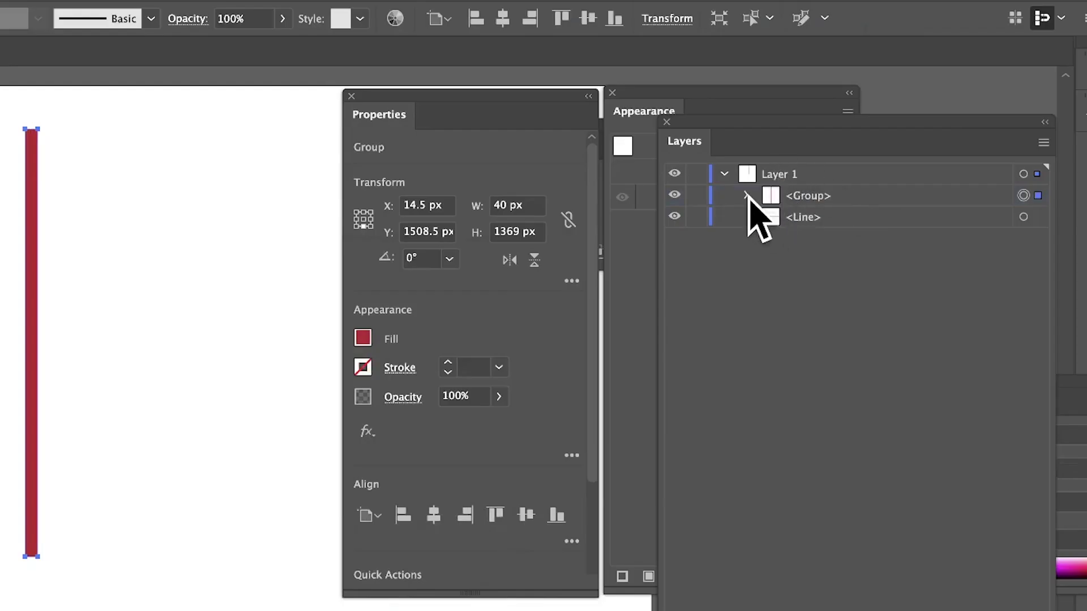
click(747, 195)
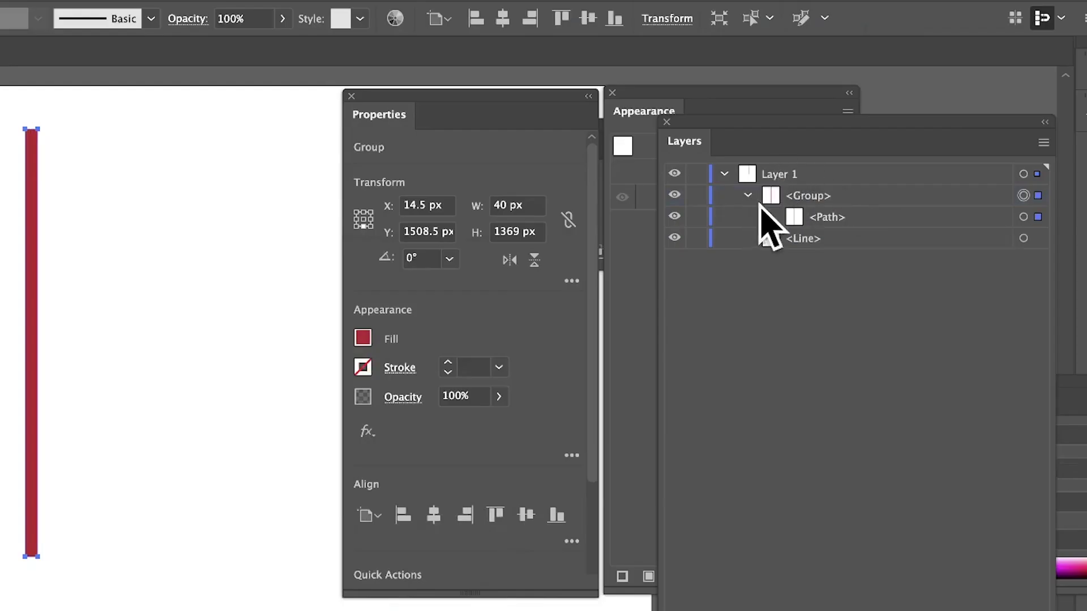
click(828, 218)
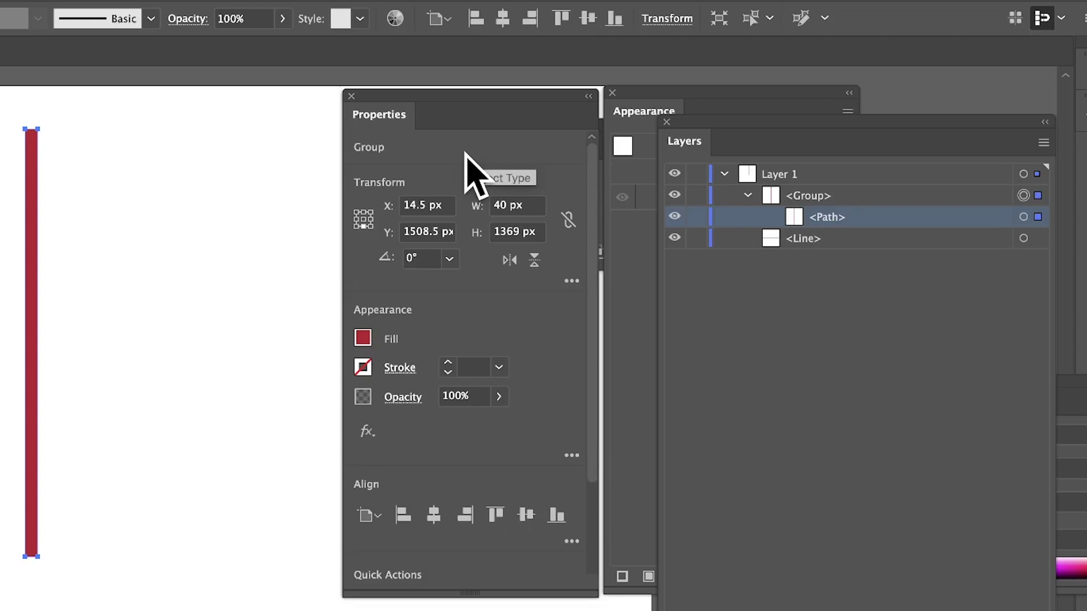